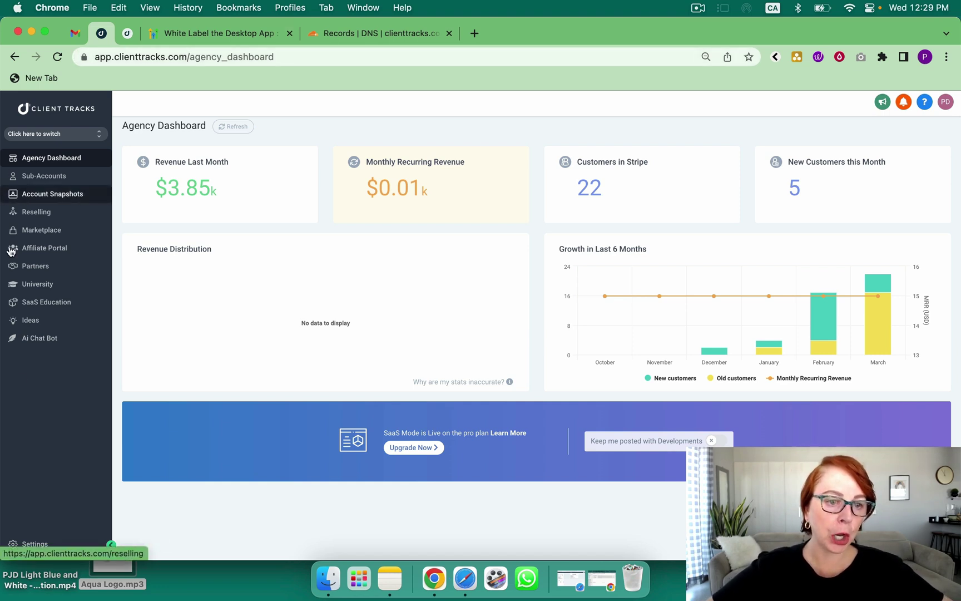
Open the agency's company settings and look at the Whitelabel Domain and API Domain fields
{"action": "left_click", "coordinate": [38, 545]}
{"action": "left_click", "coordinate": [31, 222]}
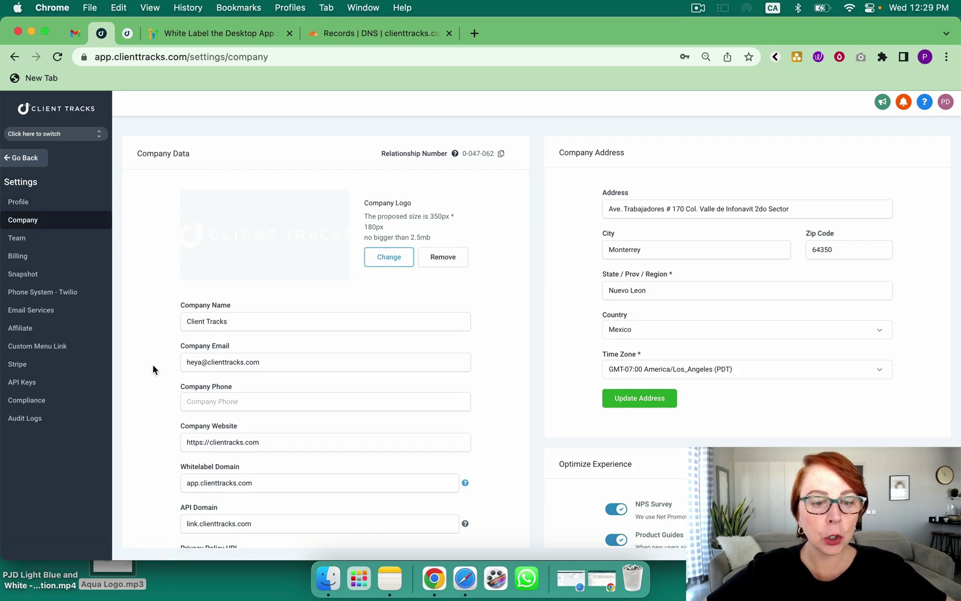
{"action": "scroll", "coordinate": [153, 368], "scroll_direction": "down", "scroll_amount": 5}
{"action": "left_click_drag", "start_coordinate": [179, 257], "coordinate": [241, 257]}
{"action": "left_click_drag", "start_coordinate": [170, 298], "coordinate": [234, 297]}
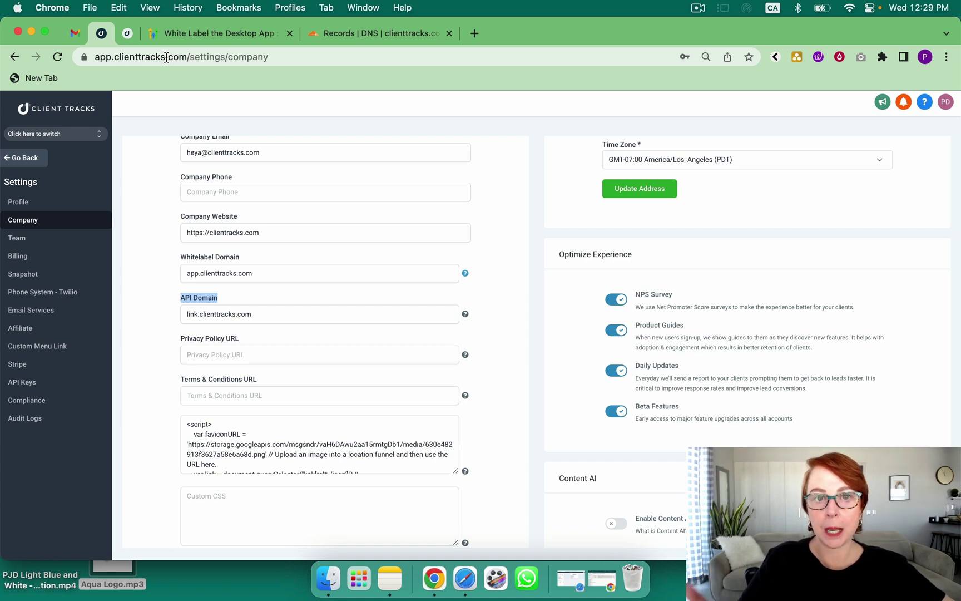
{"action": "left_click", "coordinate": [227, 299]}
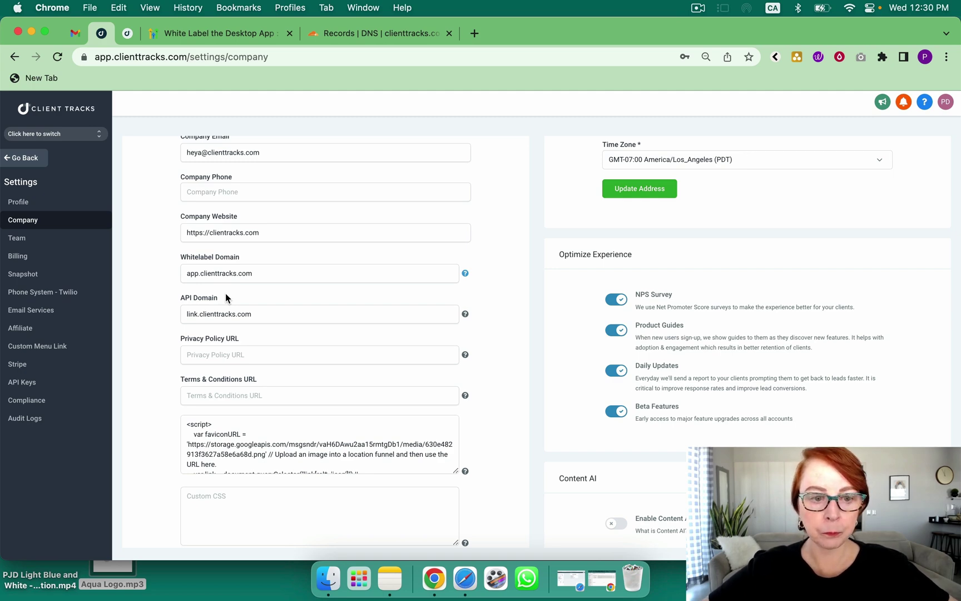
Switch to Cloudflare's DNS records for clienttracks.com and examine the existing app and link CNAME records
{"action": "left_click", "coordinate": [359, 37]}
{"action": "left_click", "coordinate": [415, 264]}
{"action": "scroll", "coordinate": [405, 257], "scroll_direction": "up", "scroll_amount": 1}
{"action": "left_click_drag", "start_coordinate": [356, 240], "coordinate": [317, 240]}
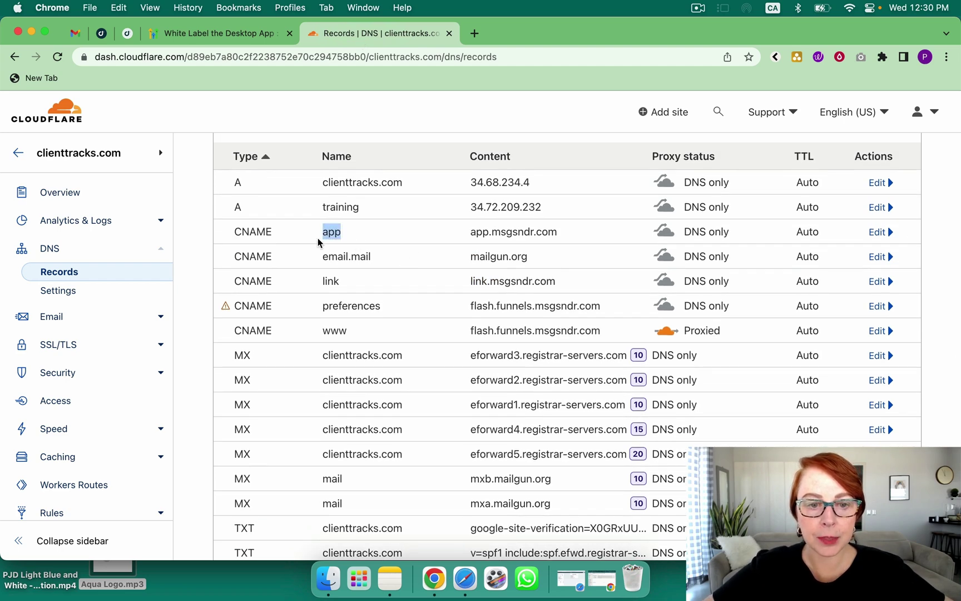
{"action": "left_click_drag", "start_coordinate": [353, 284], "coordinate": [313, 283]}
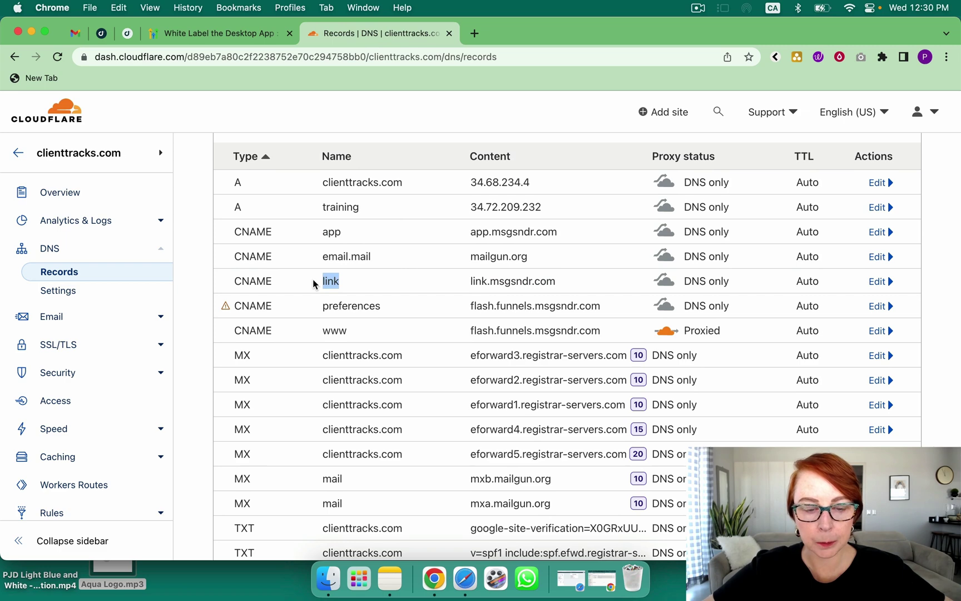
{"action": "left_click", "coordinate": [280, 228]}
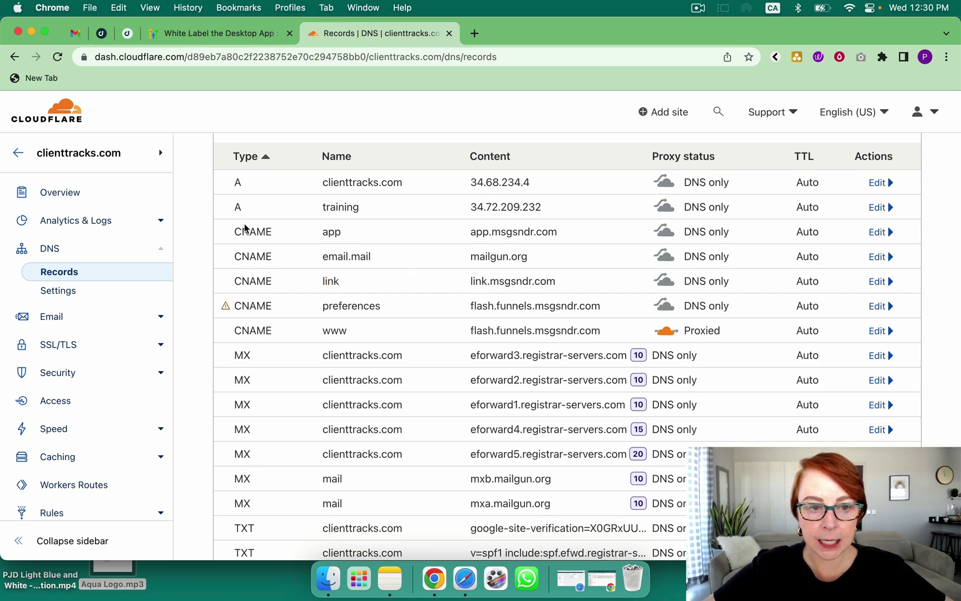
Check the Whitelabel Domain setup help and read the CNAME instructions in HighLevel's white label article
{"action": "left_click", "coordinate": [109, 43]}
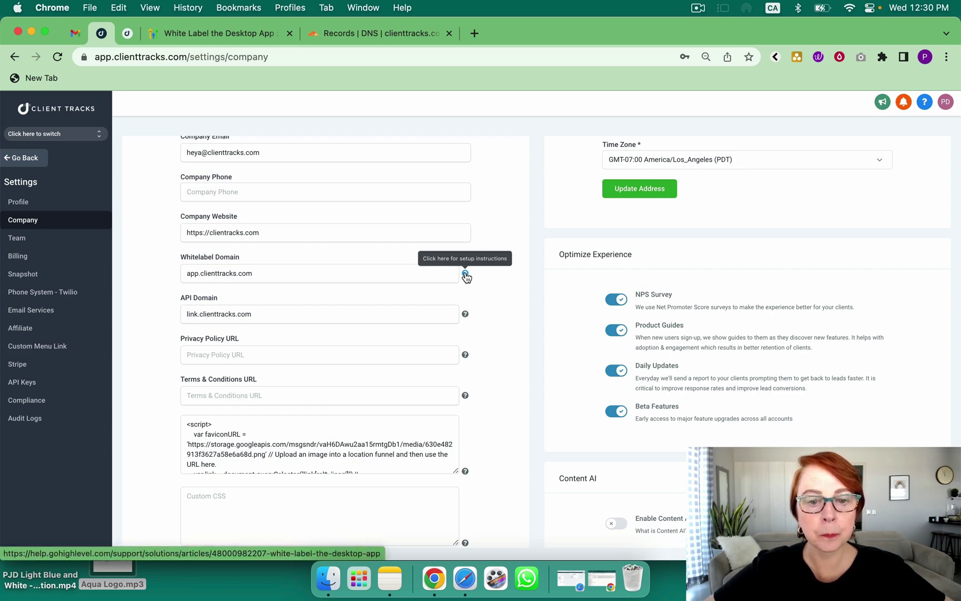
{"action": "left_click", "coordinate": [244, 27]}
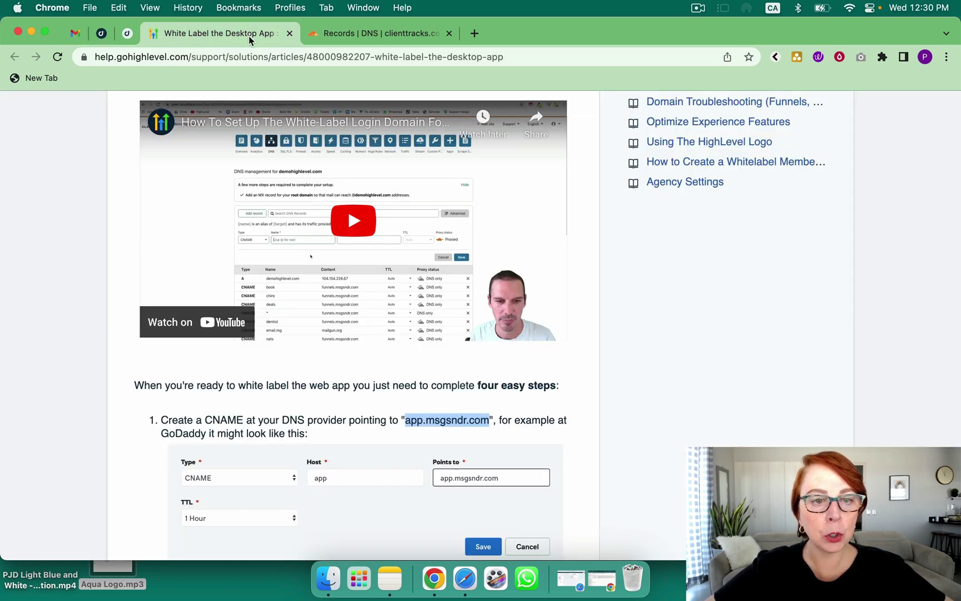
{"action": "scroll", "coordinate": [319, 246], "scroll_direction": "up", "scroll_amount": 4}
{"action": "scroll", "coordinate": [318, 246], "scroll_direction": "down", "scroll_amount": 5}
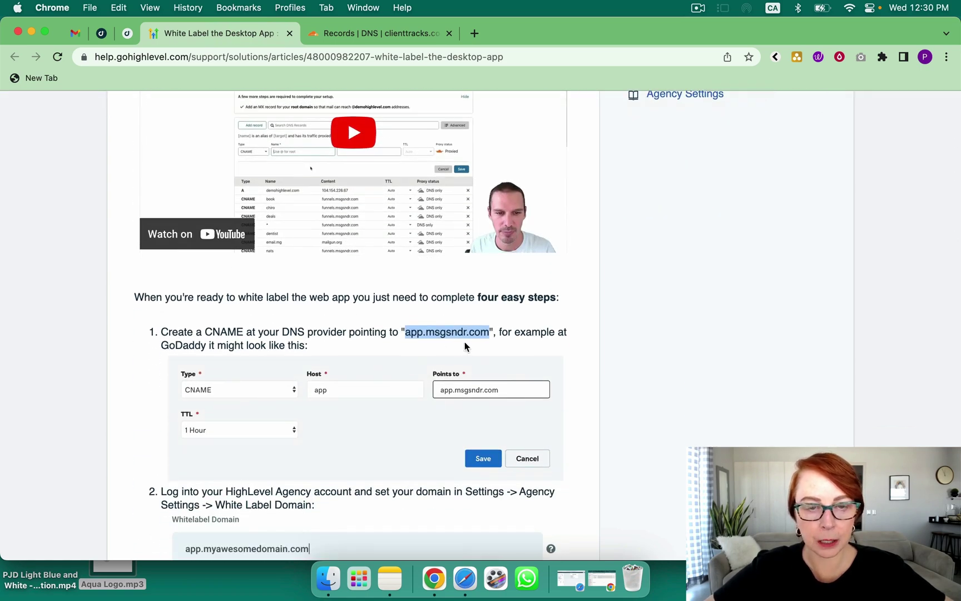
Start a new DNS record in Cloudflare with type CNAME and name app
{"action": "left_click", "coordinate": [398, 32]}
{"action": "scroll", "coordinate": [525, 282], "scroll_direction": "up", "scroll_amount": 5}
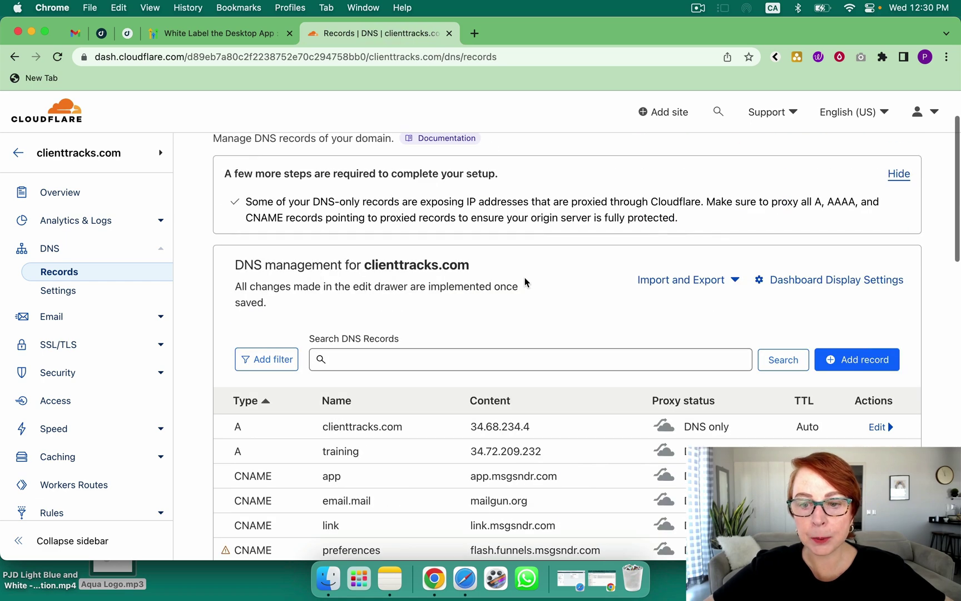
{"action": "left_click", "coordinate": [853, 359]}
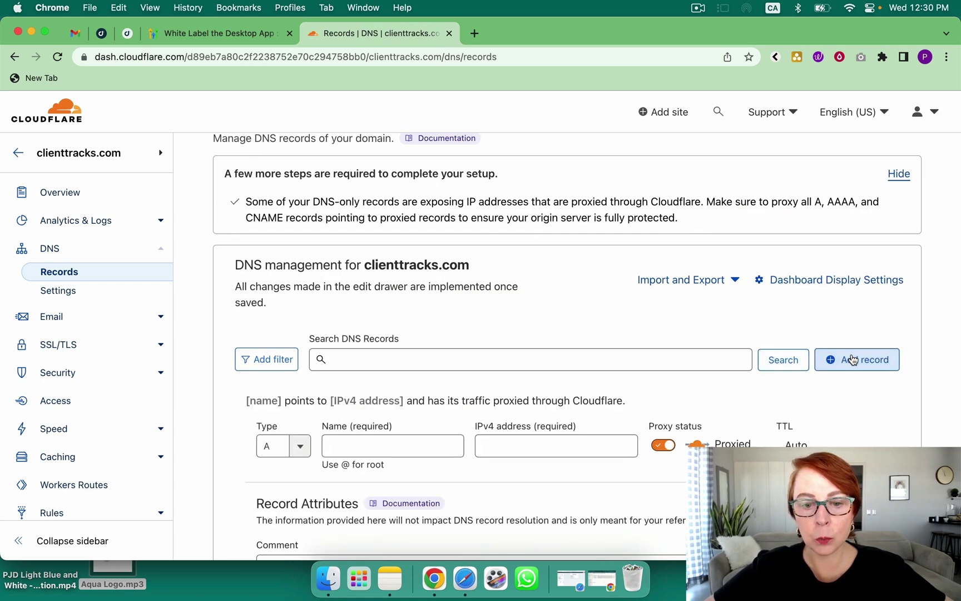
{"action": "scroll", "coordinate": [501, 350], "scroll_direction": "down", "scroll_amount": 3}
{"action": "left_click", "coordinate": [300, 314]}
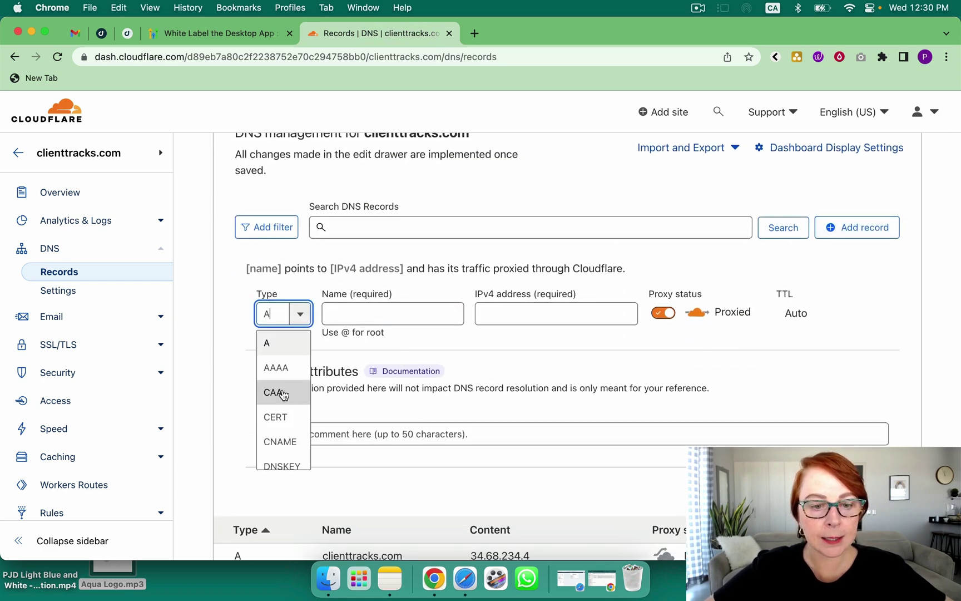
{"action": "left_click", "coordinate": [281, 441]}
{"action": "left_click", "coordinate": [334, 315]}
{"action": "type", "text": "app"}
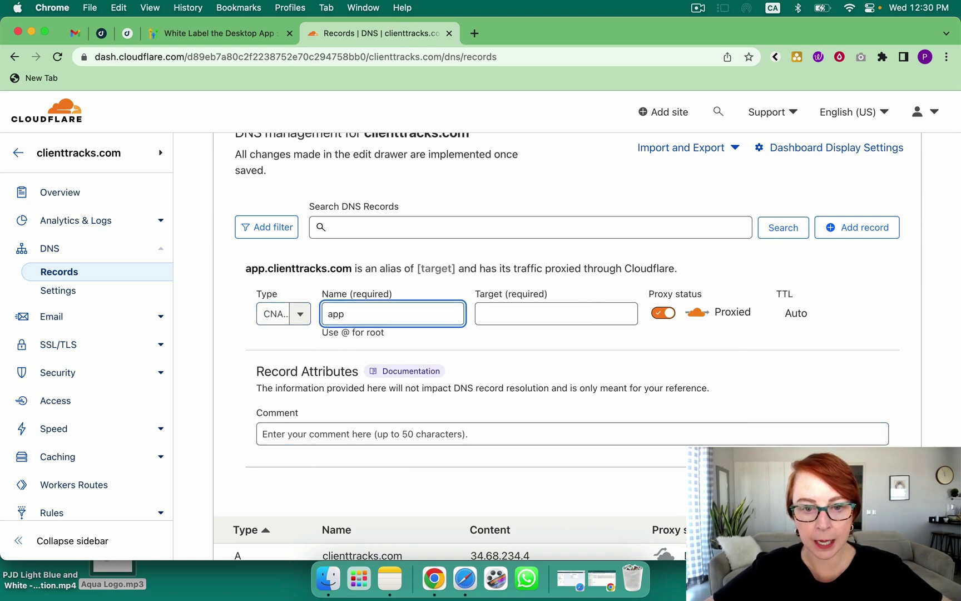
Set the new app record's target to app.msgsndr.com, as given in the help article, and its proxy status to DNS only
{"action": "left_click", "coordinate": [241, 35]}
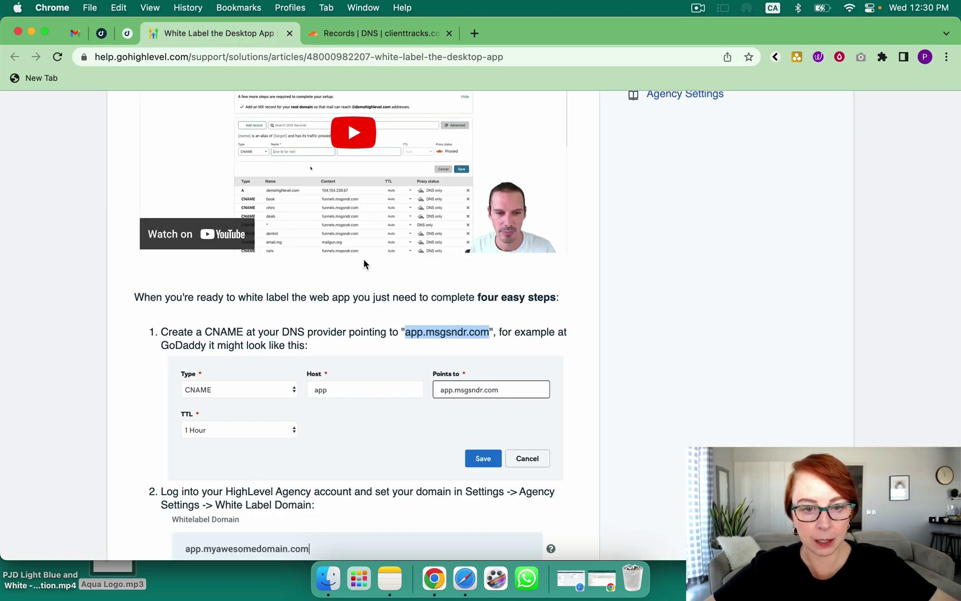
{"action": "left_click", "coordinate": [378, 41]}
{"action": "left_click", "coordinate": [499, 314]}
{"action": "type", "text": "app.msgsndr.com"}
{"action": "left_click", "coordinate": [664, 315]}
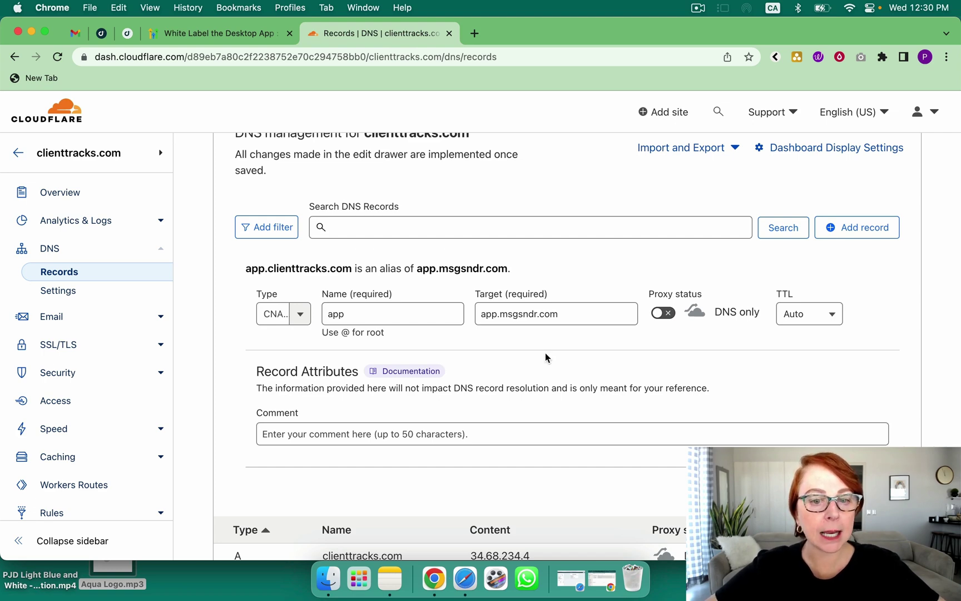
{"action": "left_click", "coordinate": [378, 320]}
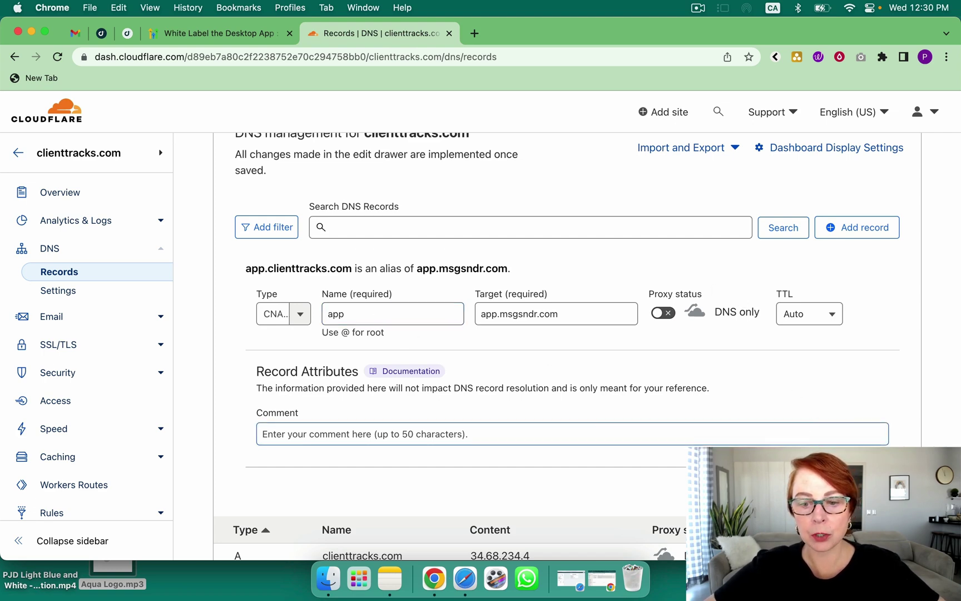
{"action": "key", "text": "Escape"}
Start a fresh DNS record with type CNAME and name link
{"action": "left_click", "coordinate": [837, 227]}
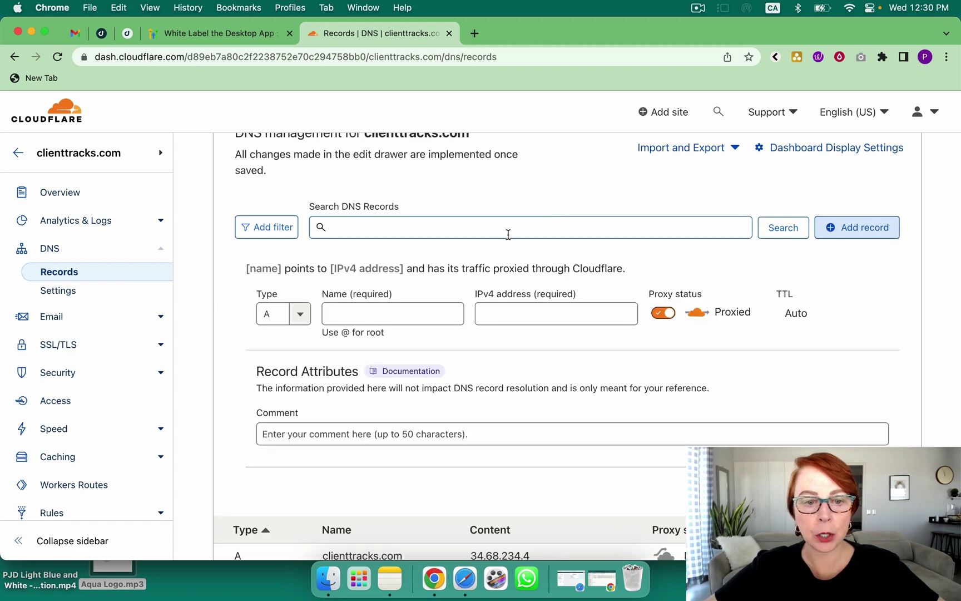
{"action": "left_click", "coordinate": [300, 314]}
{"action": "left_click", "coordinate": [295, 442]}
{"action": "left_click", "coordinate": [344, 314]}
{"action": "type", "text": "link"}
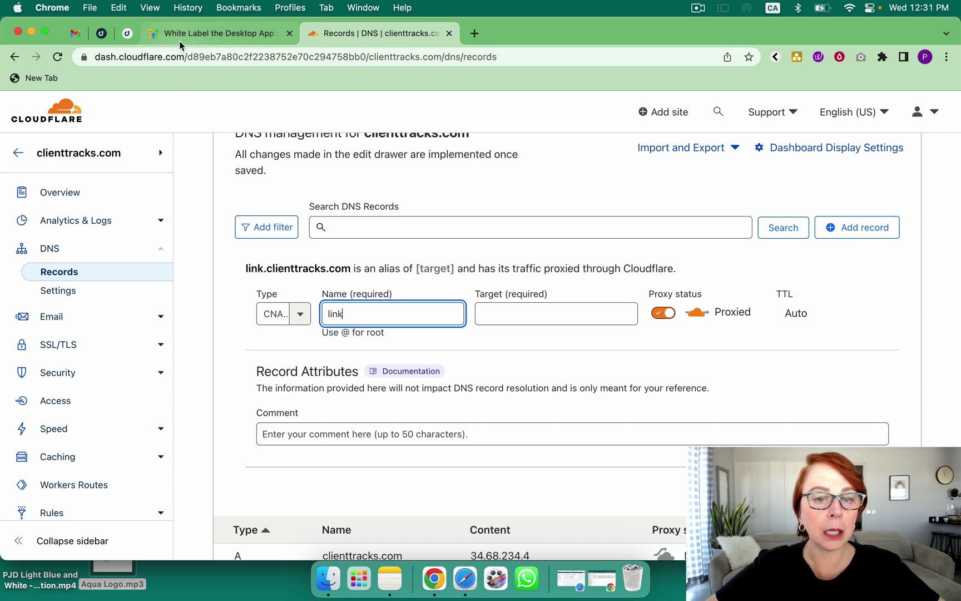
Look up the required CNAME target for the API Domain in Client Tracks' company settings and return to Cloudflare
{"action": "left_click", "coordinate": [102, 39]}
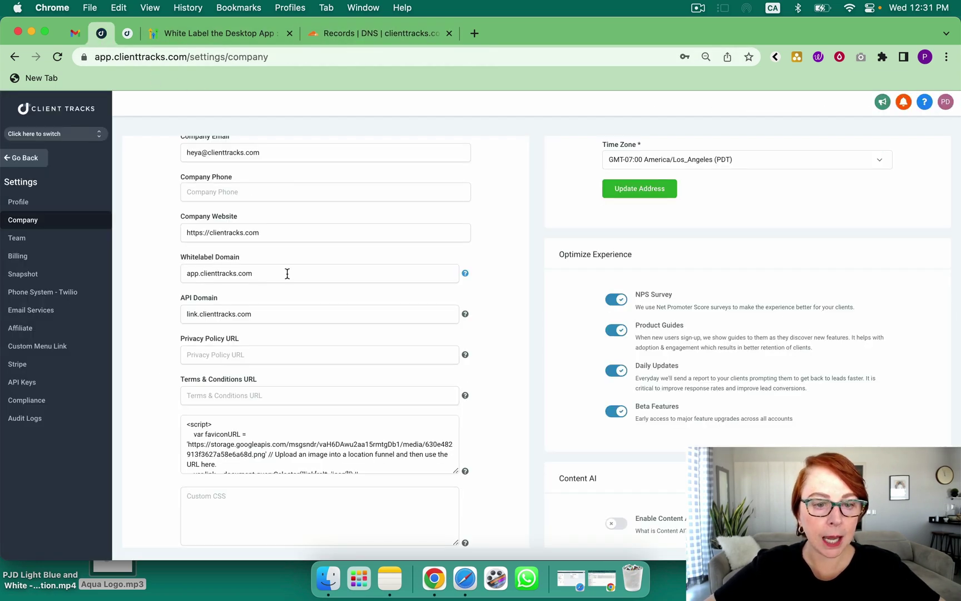
{"action": "mouse_move", "coordinate": [465, 313]}
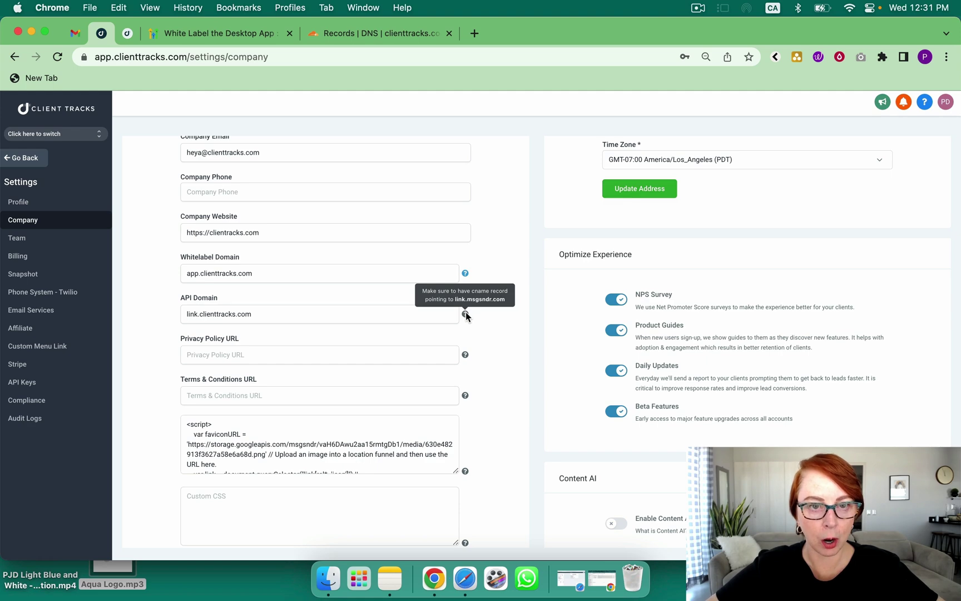
{"action": "left_click", "coordinate": [400, 33]}
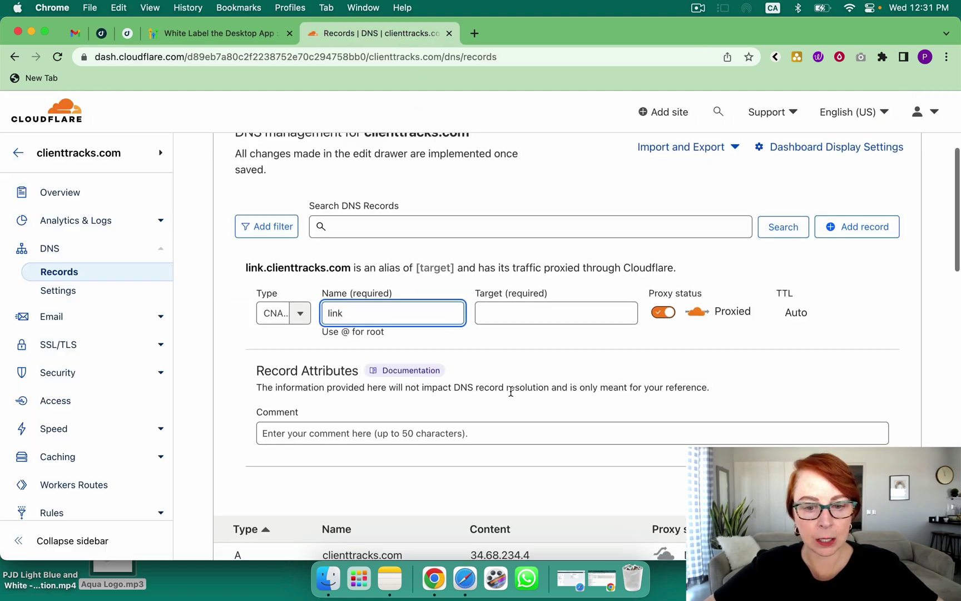
Copy link.msgsndr.com from the existing link record into the new record's target and set proxy status to DNS only
{"action": "scroll", "coordinate": [528, 406], "scroll_direction": "down", "scroll_amount": 5}
{"action": "left_click_drag", "start_coordinate": [560, 426], "coordinate": [466, 431]}
{"action": "key", "text": "super+c"}
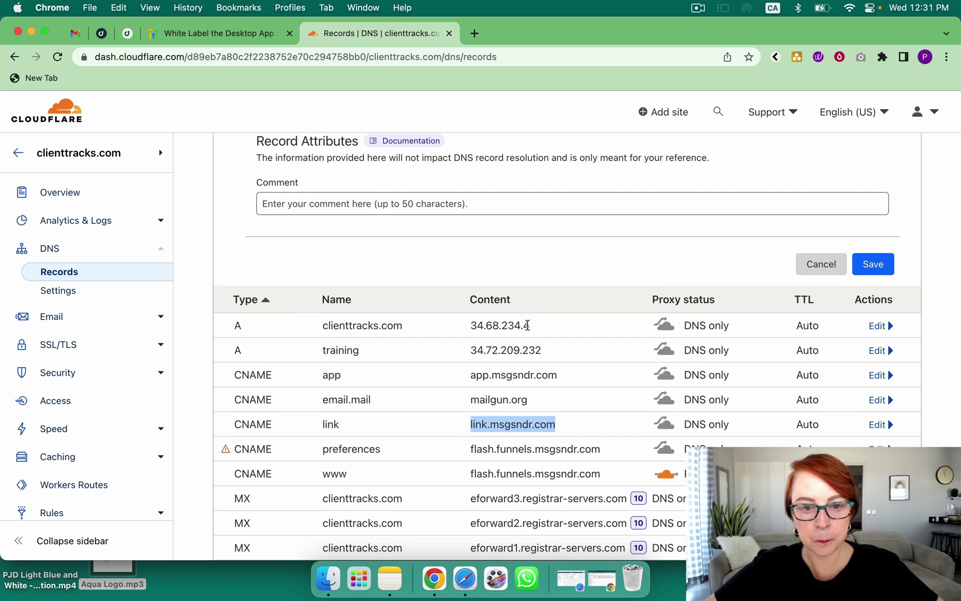
{"action": "scroll", "coordinate": [527, 325], "scroll_direction": "up", "scroll_amount": 4}
{"action": "left_click", "coordinate": [506, 300]}
{"action": "key", "text": "super+v"}
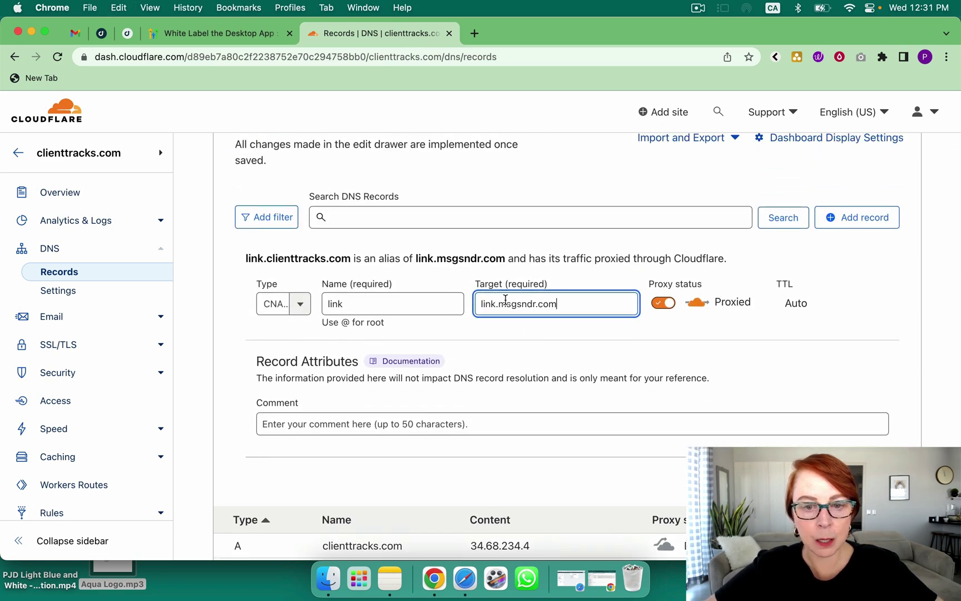
{"action": "left_click", "coordinate": [659, 305]}
{"action": "left_click", "coordinate": [584, 306]}
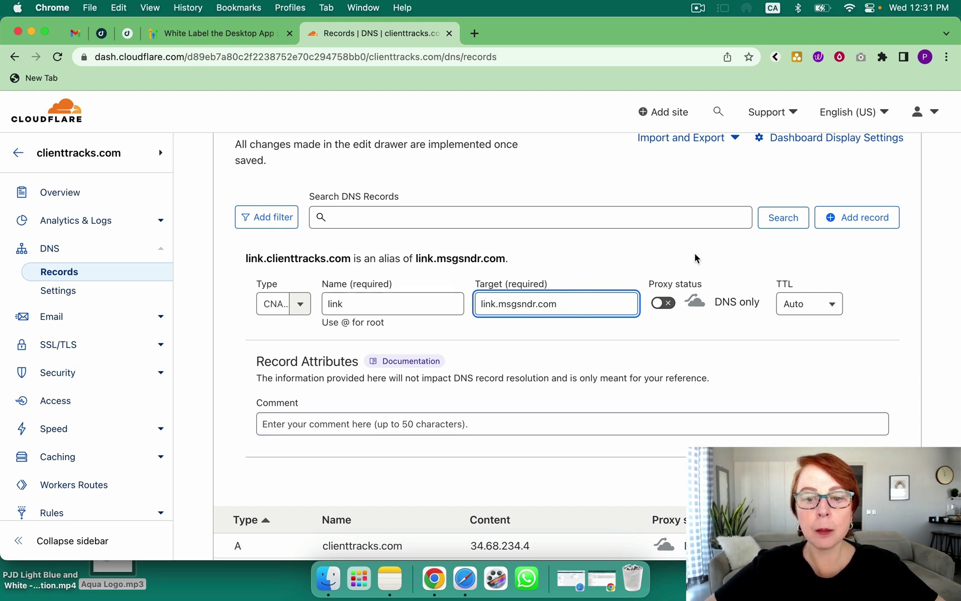
Discard the unsaved link record and return to the DNS records list
{"action": "scroll", "coordinate": [622, 353], "scroll_direction": "down", "scroll_amount": 3}
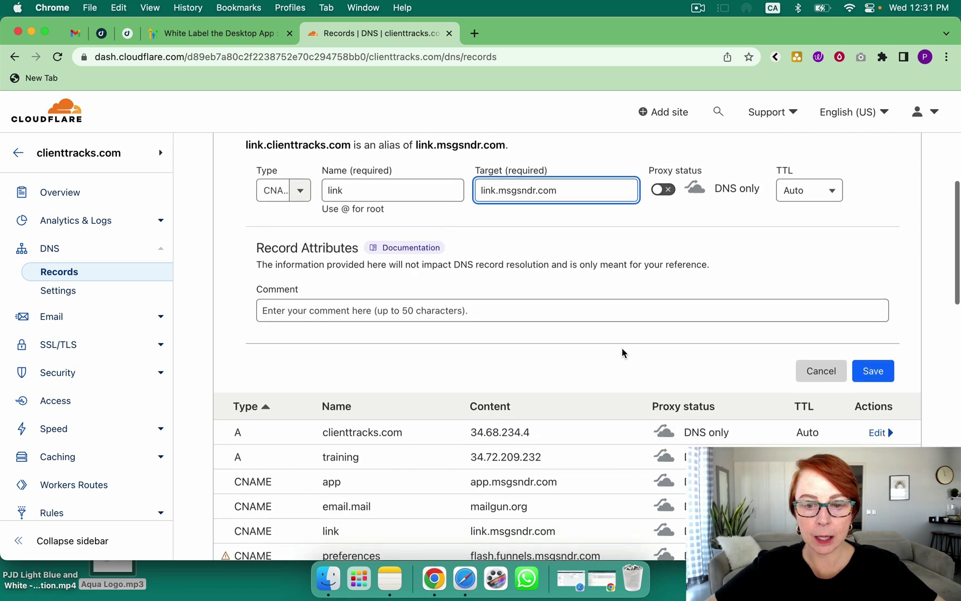
{"action": "scroll", "coordinate": [622, 352], "scroll_direction": "up", "scroll_amount": 5}
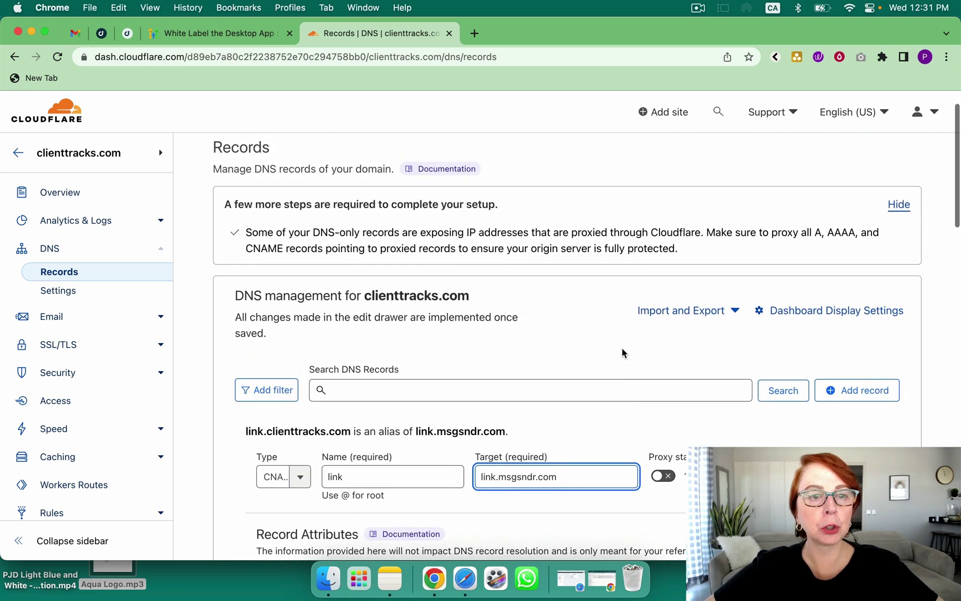
{"action": "scroll", "coordinate": [489, 370], "scroll_direction": "down", "scroll_amount": 3}
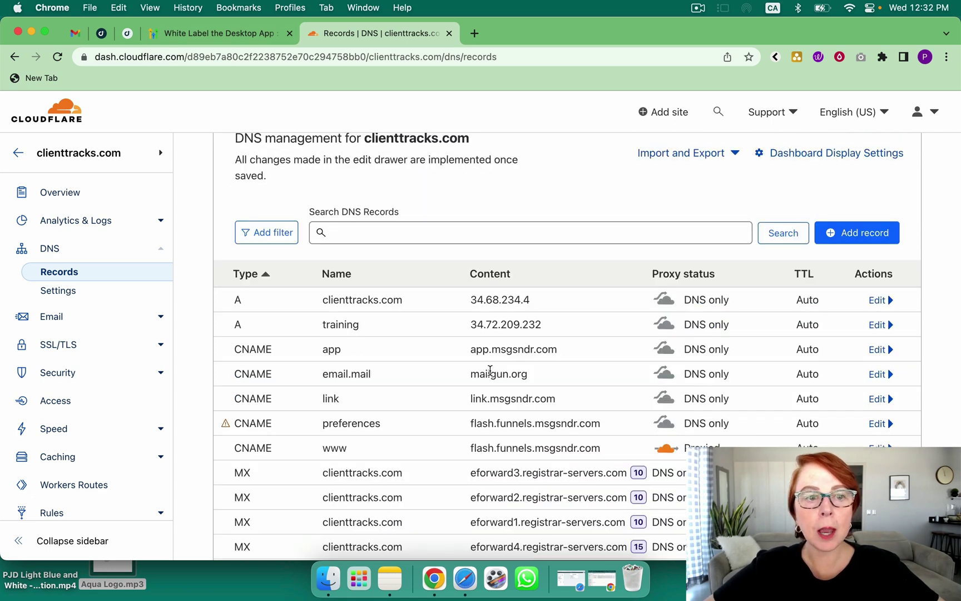
Review the Whitelabel Domain and API Domain entries in Client Tracks' company settings, through to the end of the company form
{"action": "left_click", "coordinate": [106, 40]}
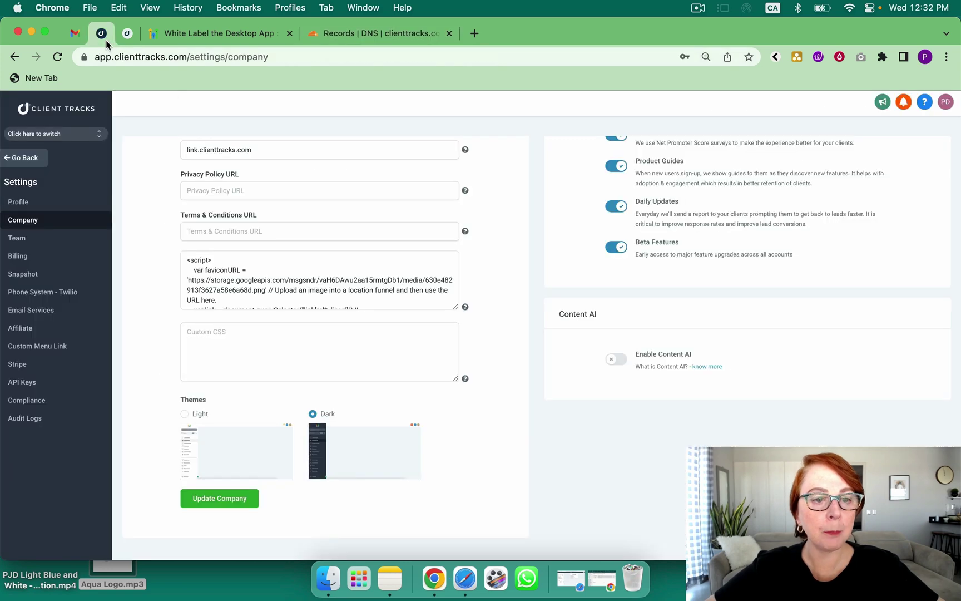
{"action": "scroll", "coordinate": [141, 236], "scroll_direction": "up", "scroll_amount": 7}
{"action": "scroll", "coordinate": [141, 236], "scroll_direction": "down", "scroll_amount": 2}
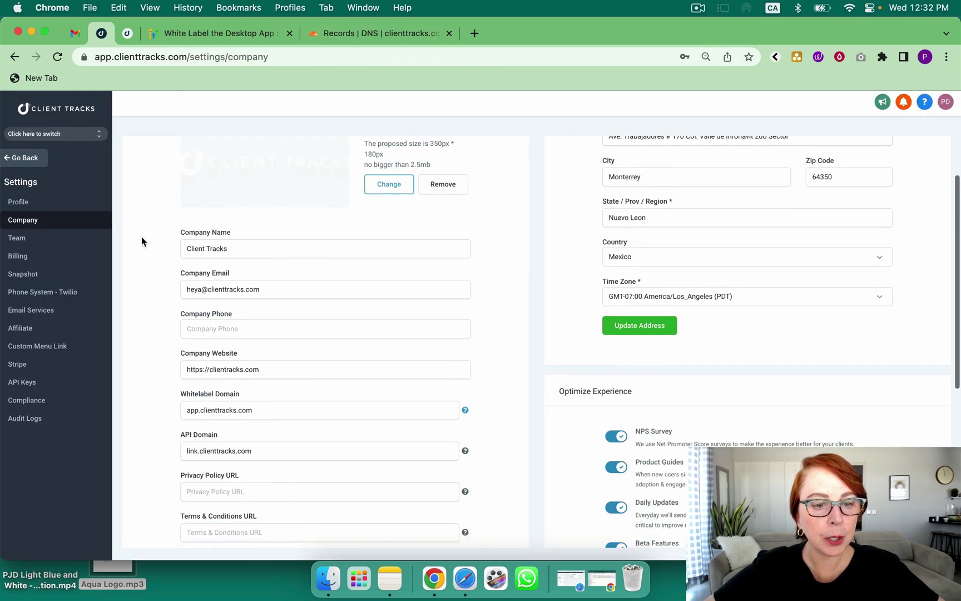
{"action": "scroll", "coordinate": [143, 410], "scroll_direction": "down", "scroll_amount": 1}
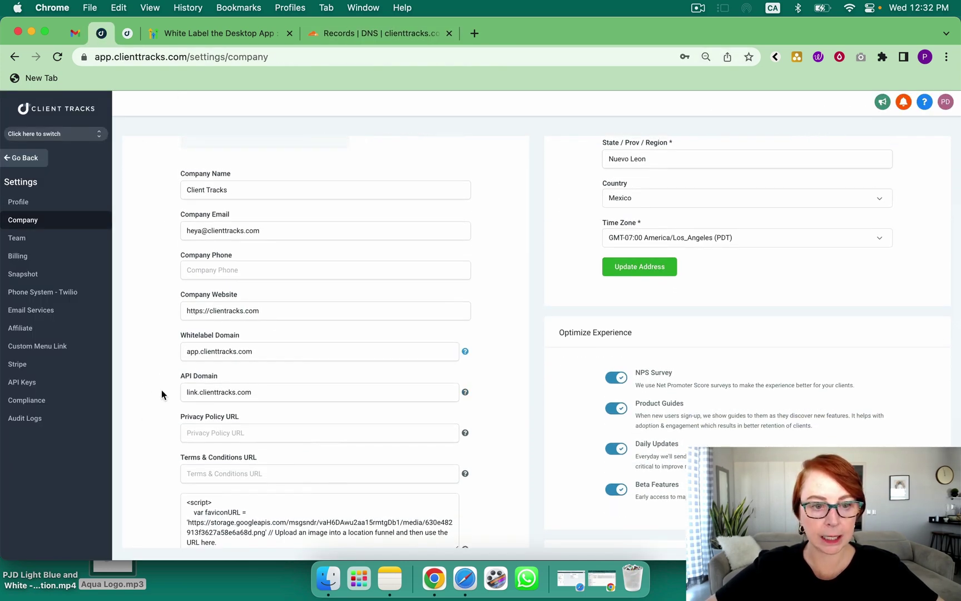
{"action": "left_click", "coordinate": [191, 352]}
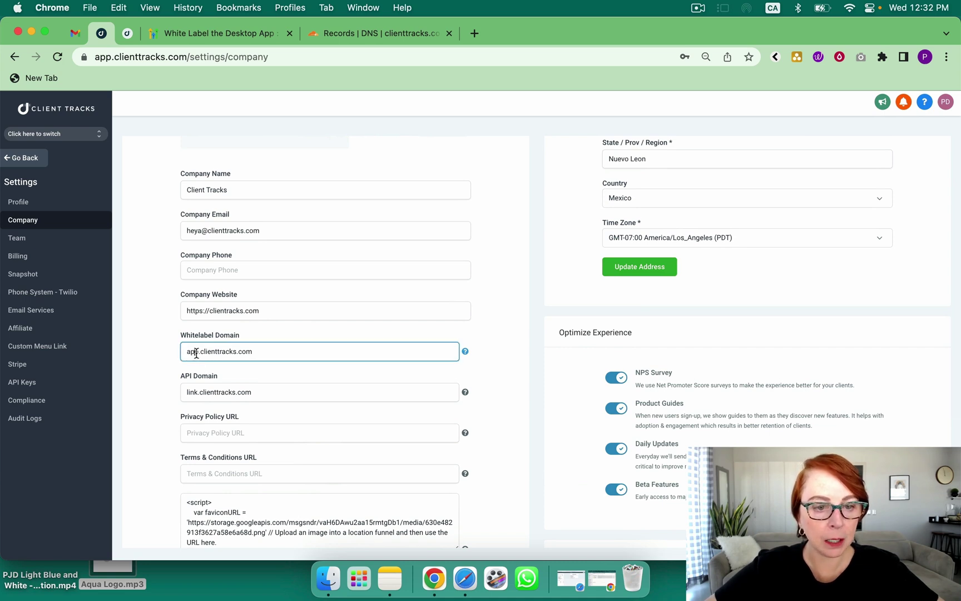
{"action": "left_click_drag", "start_coordinate": [260, 351], "coordinate": [186, 353]}
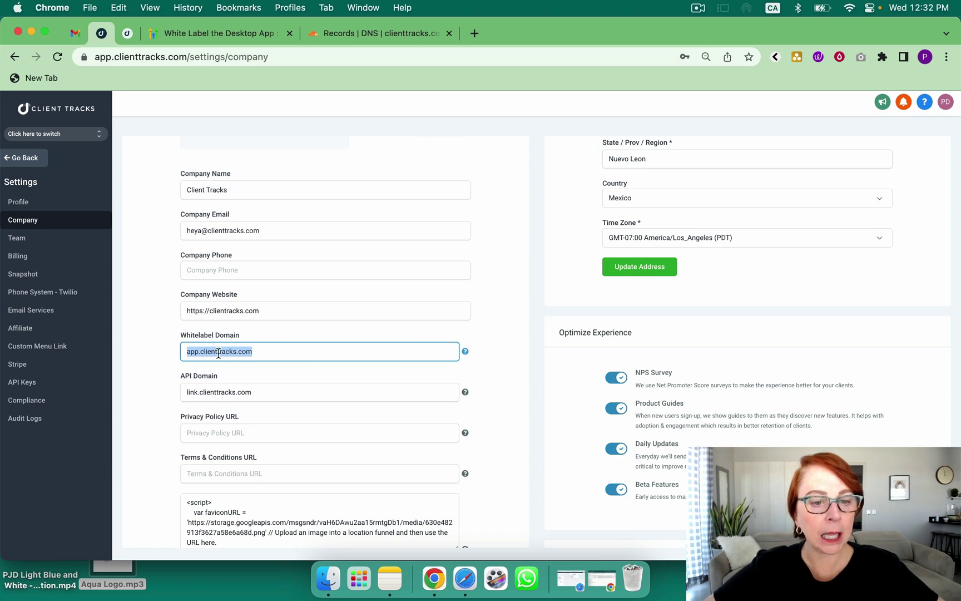
{"action": "scroll", "coordinate": [269, 351], "scroll_direction": "down", "scroll_amount": 2}
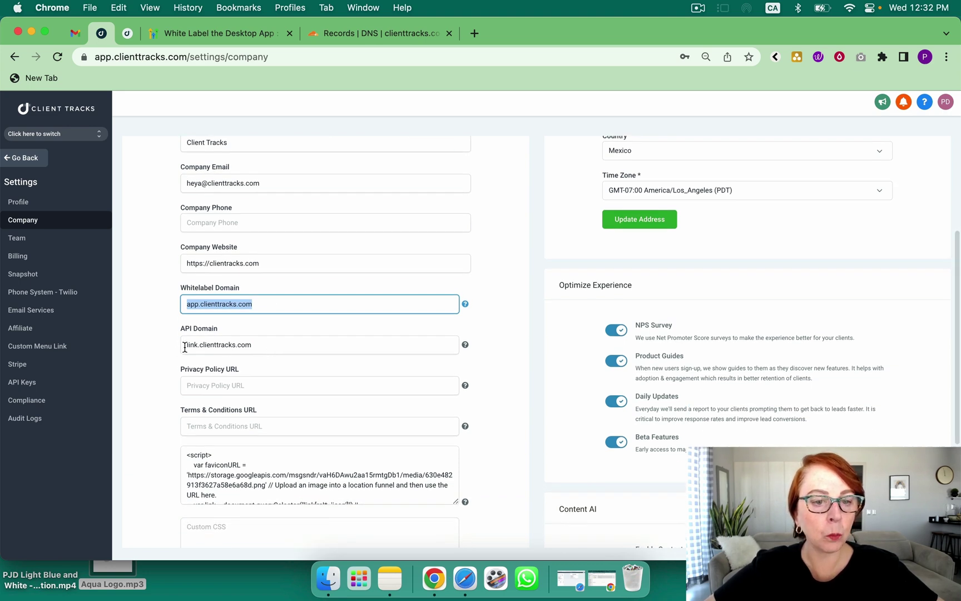
{"action": "left_click_drag", "start_coordinate": [198, 345], "coordinate": [190, 345]}
{"action": "left_click", "coordinate": [170, 356]}
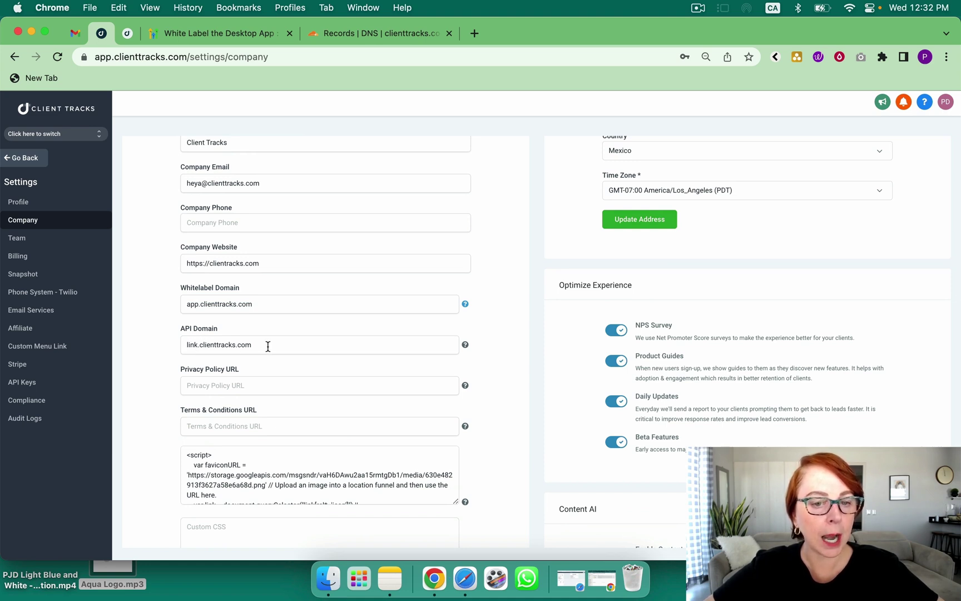
{"action": "scroll", "coordinate": [269, 346], "scroll_direction": "down", "scroll_amount": 5}
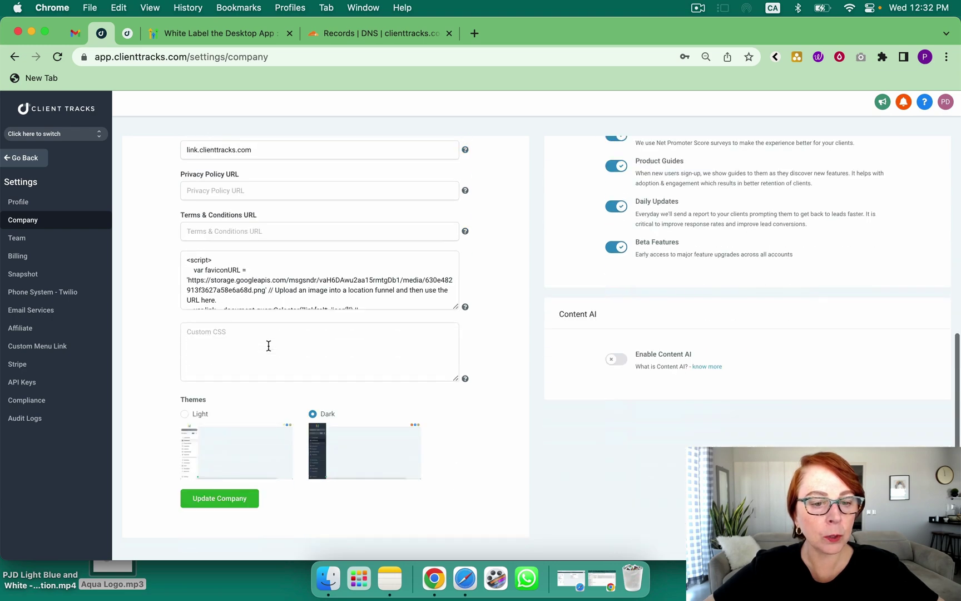
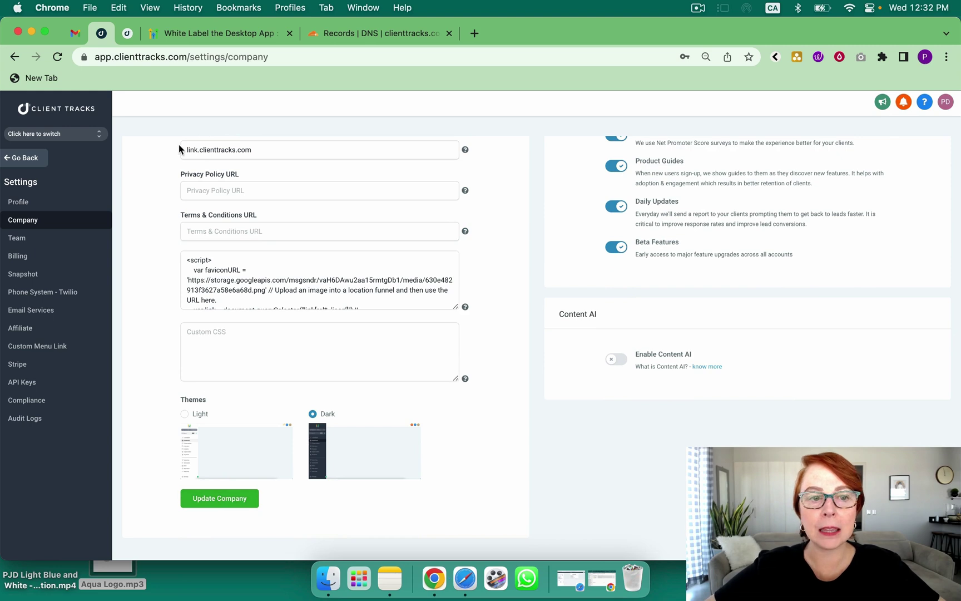
Switch the company theme to Light and update the company settings
{"action": "left_click", "coordinate": [303, 59]}
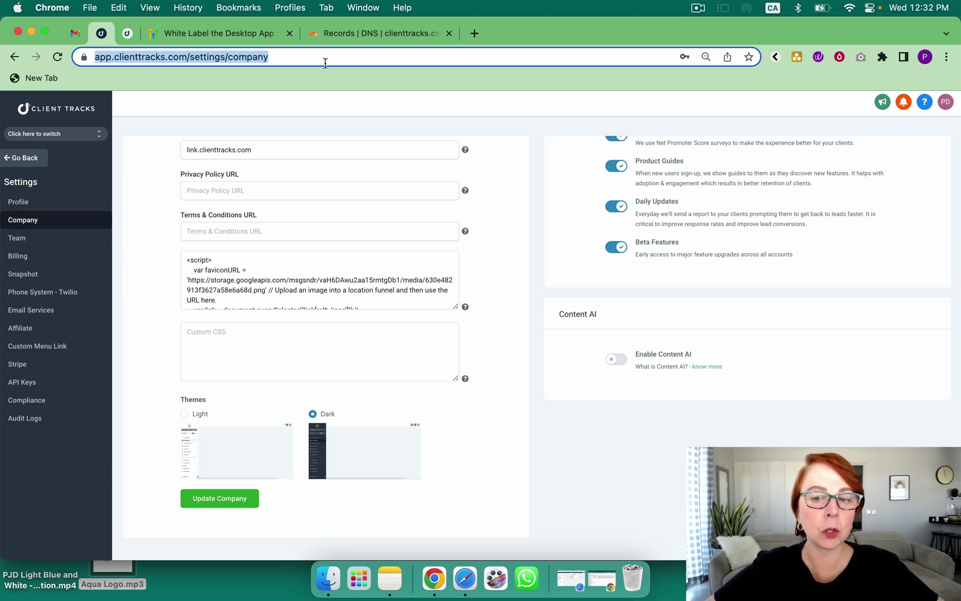
{"action": "scroll", "coordinate": [364, 233], "scroll_direction": "up", "scroll_amount": 10}
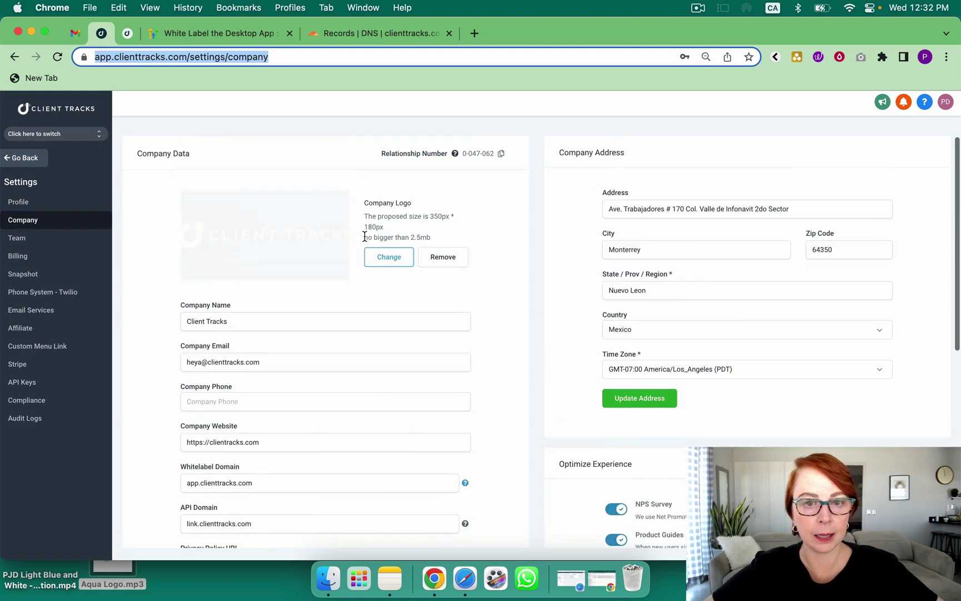
{"action": "left_click", "coordinate": [328, 154]}
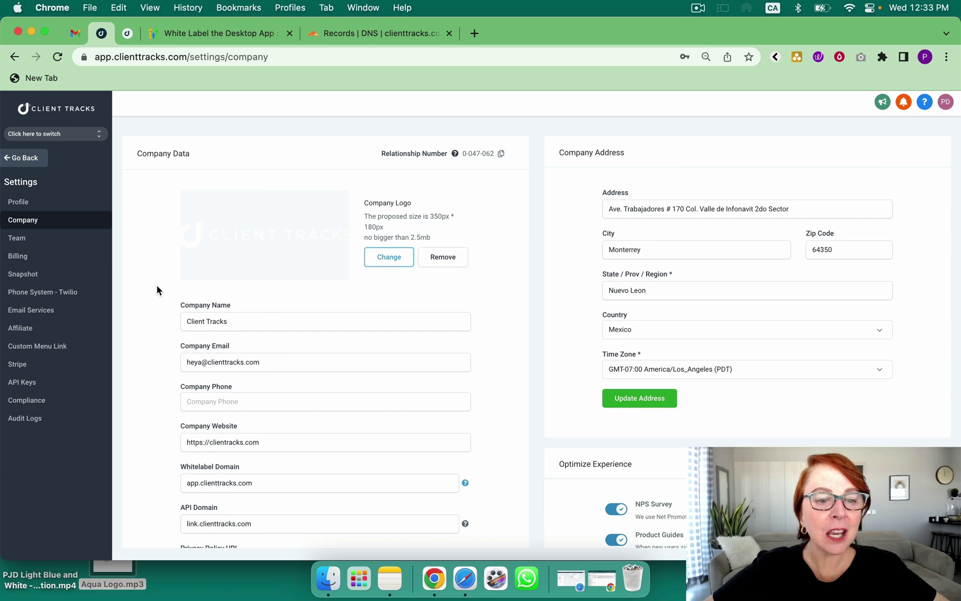
{"action": "scroll", "coordinate": [161, 294], "scroll_direction": "down", "scroll_amount": 7}
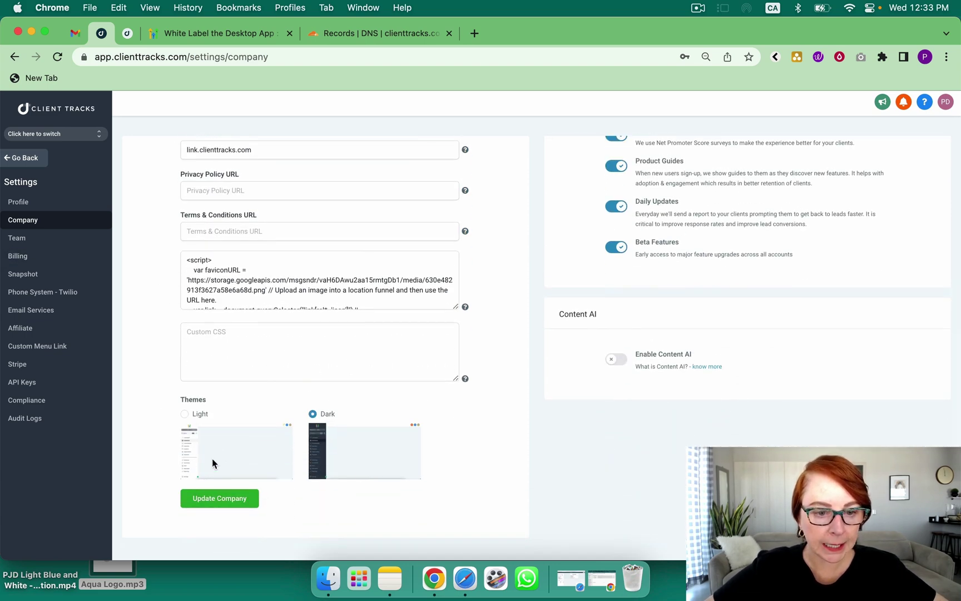
{"action": "left_click", "coordinate": [184, 414]}
{"action": "left_click", "coordinate": [222, 498]}
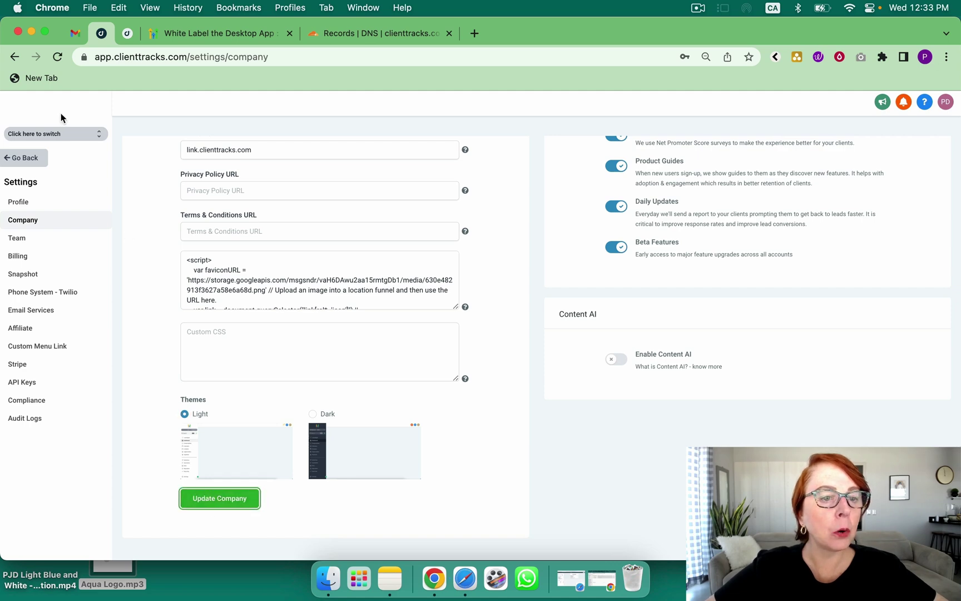
Check how the company logo appears in the Light theme, restore the Dark theme and update the company
{"action": "scroll", "coordinate": [163, 230], "scroll_direction": "up", "scroll_amount": 7}
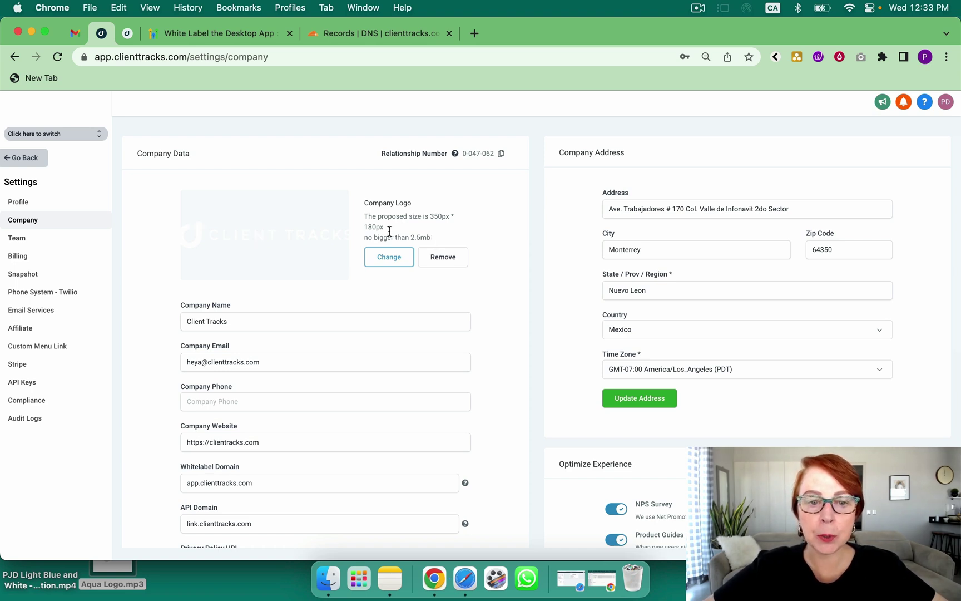
{"action": "scroll", "coordinate": [352, 337], "scroll_direction": "down", "scroll_amount": 10}
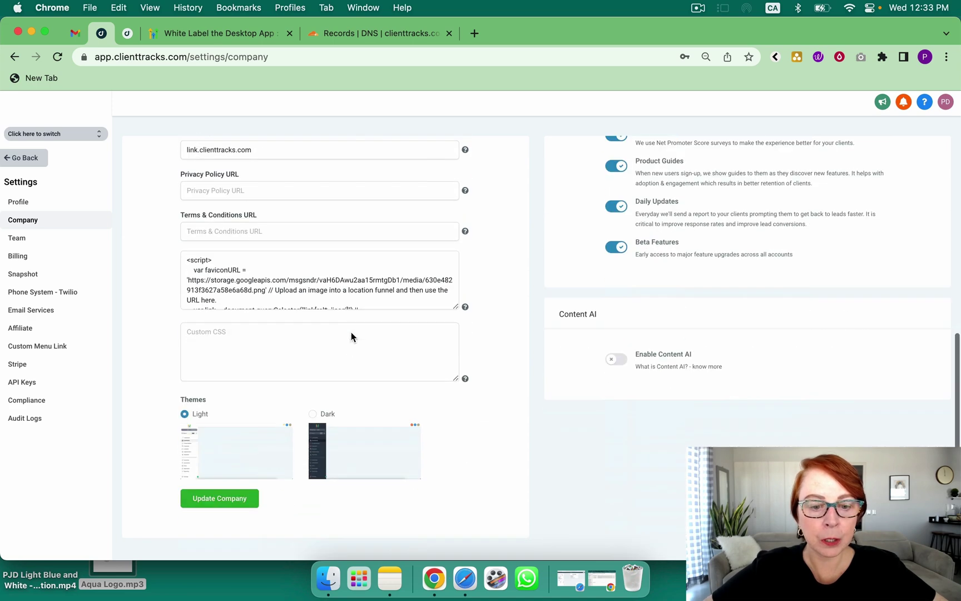
{"action": "left_click", "coordinate": [312, 415]}
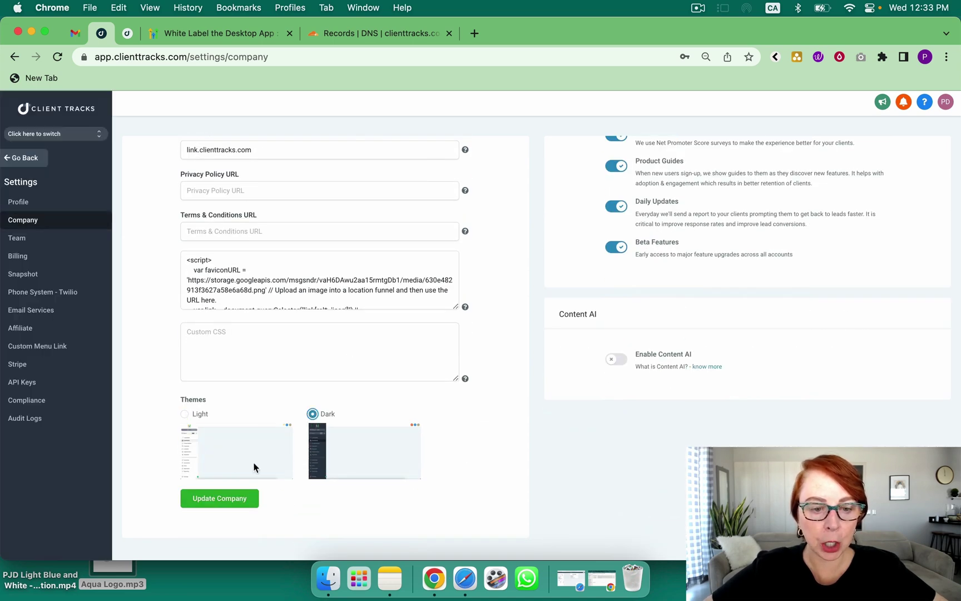
{"action": "left_click", "coordinate": [221, 499]}
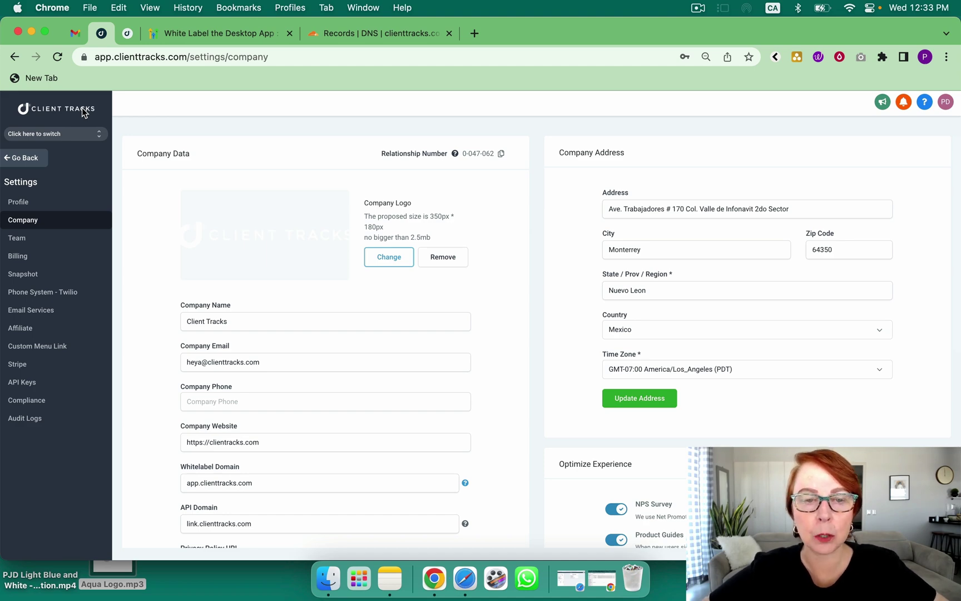
Replace the company logo with Client Tracks.png from Downloads, then save the company with the Light theme
{"action": "left_click", "coordinate": [390, 257]}
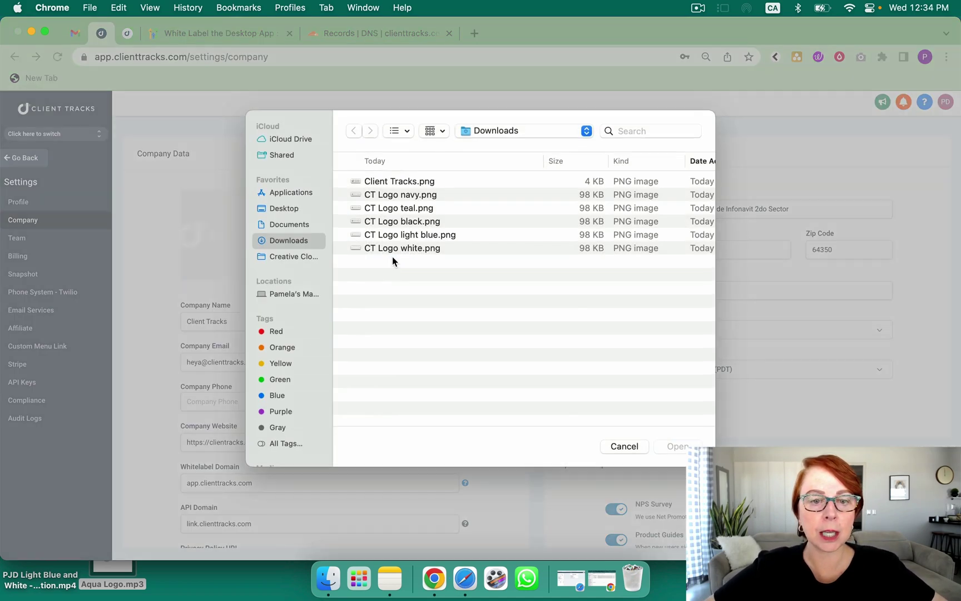
{"action": "double_click", "coordinate": [389, 182]}
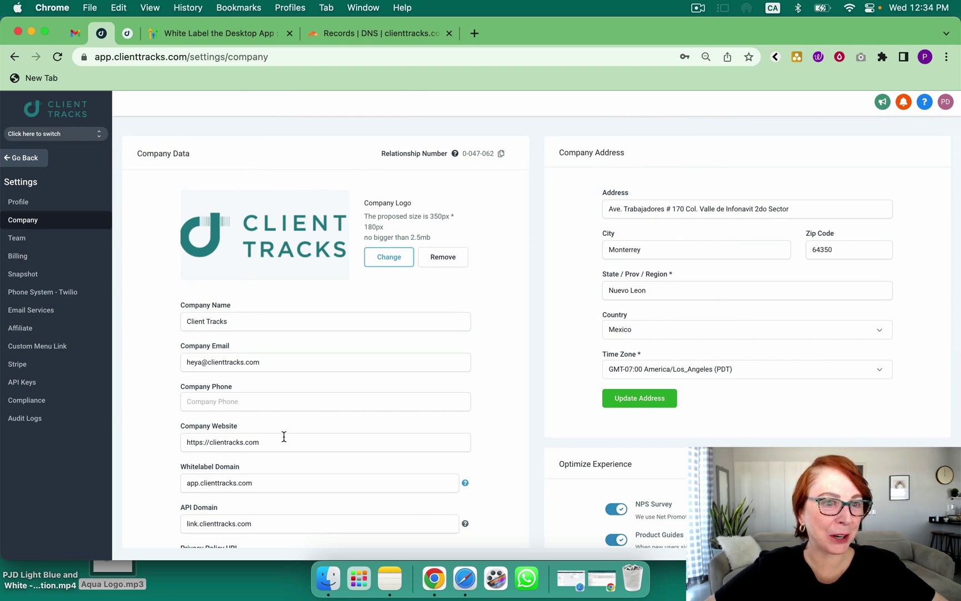
{"action": "scroll", "coordinate": [284, 437], "scroll_direction": "down", "scroll_amount": 10}
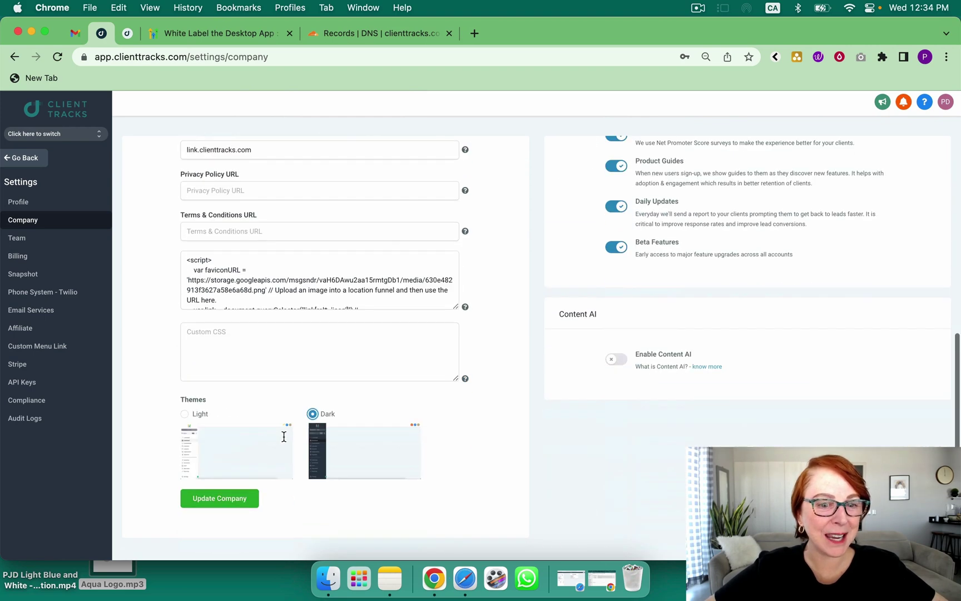
{"action": "left_click", "coordinate": [184, 415]}
{"action": "left_click", "coordinate": [213, 500]}
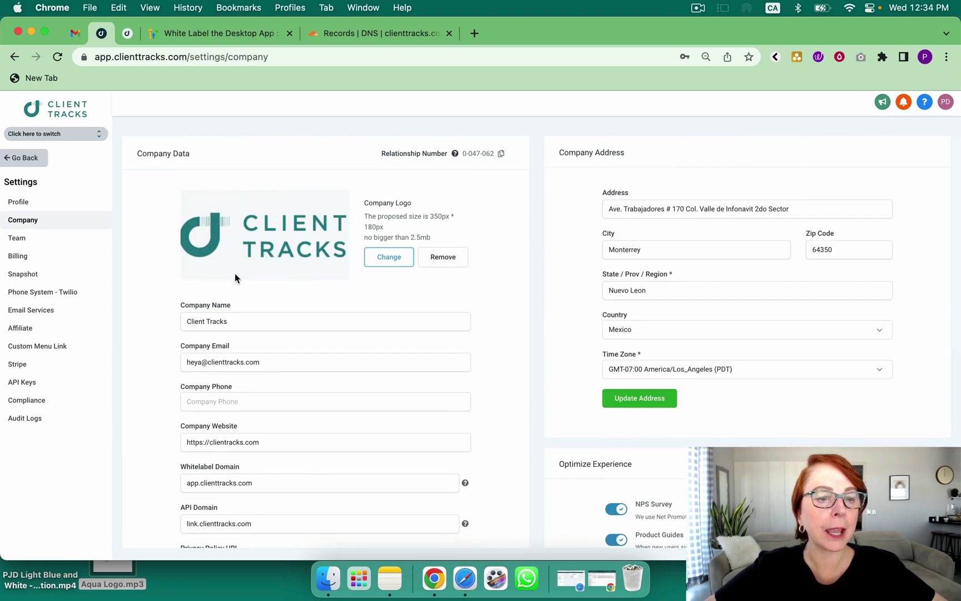
Enlarge the custom script field in the company settings to examine the favicon script and its image URL
{"action": "scroll", "coordinate": [274, 243], "scroll_direction": "down", "scroll_amount": 5}
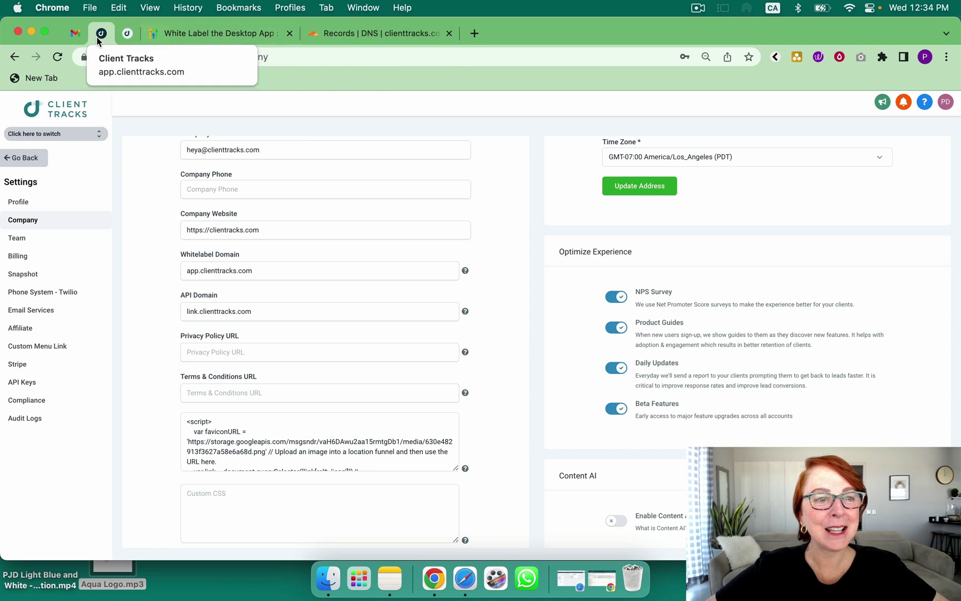
{"action": "scroll", "coordinate": [144, 241], "scroll_direction": "down", "scroll_amount": 3}
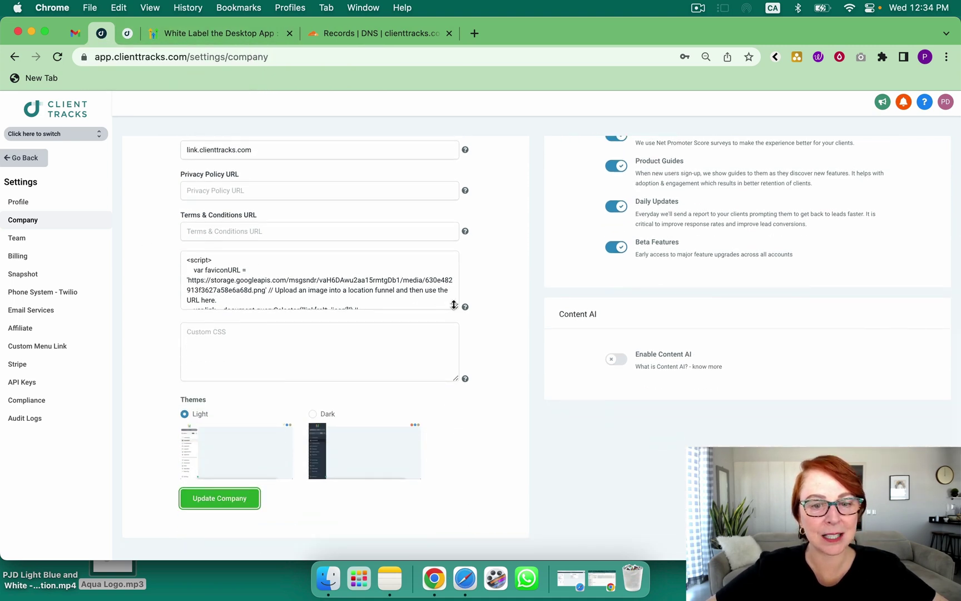
{"action": "left_click_drag", "start_coordinate": [455, 307], "coordinate": [459, 414]}
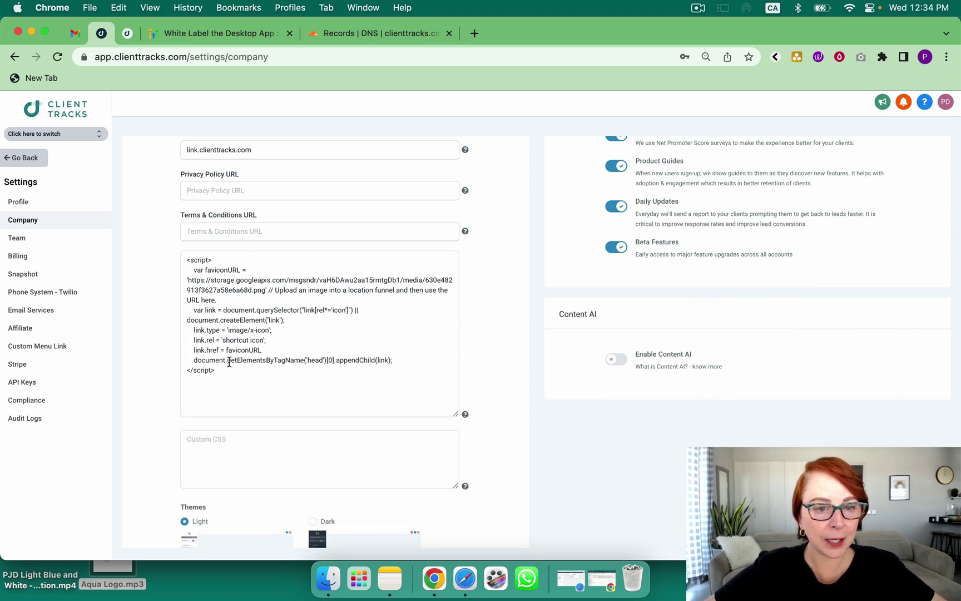
{"action": "left_click_drag", "start_coordinate": [266, 291], "coordinate": [188, 280]}
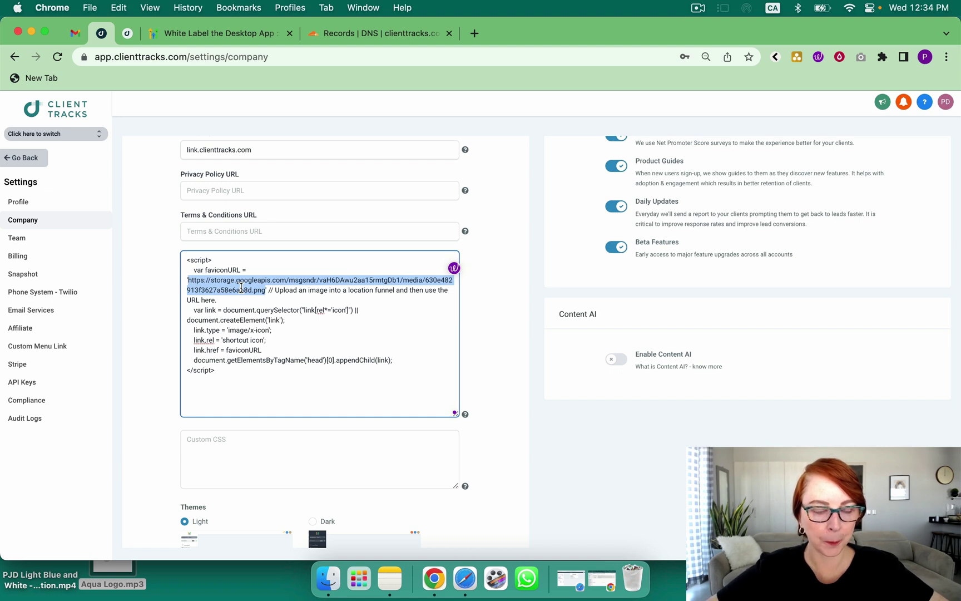
Leave the agency settings and switch to the Client Tracks sub-account
{"action": "left_click", "coordinate": [28, 158]}
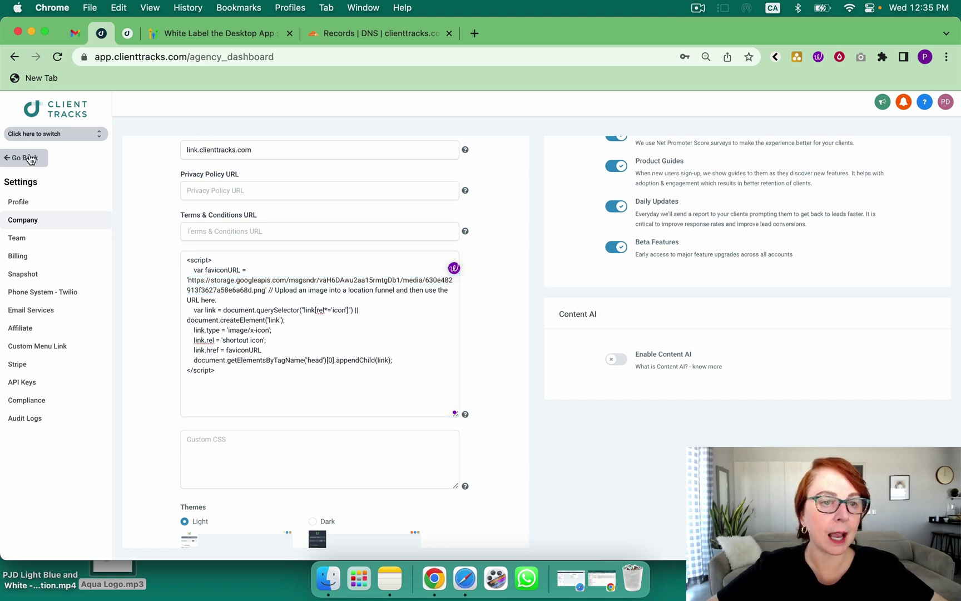
{"action": "left_click", "coordinate": [626, 234]}
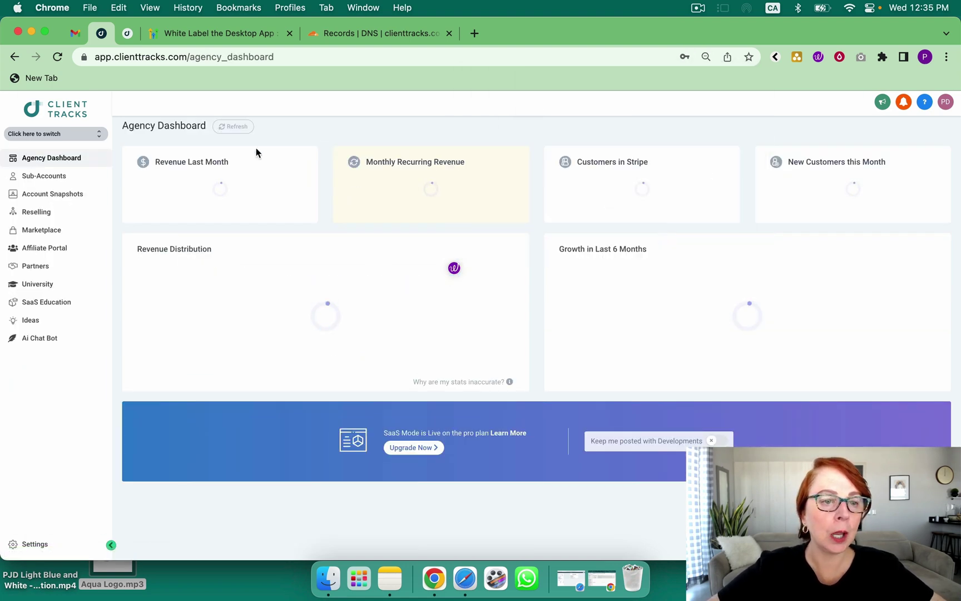
{"action": "left_click", "coordinate": [97, 139]}
{"action": "left_click", "coordinate": [165, 196]}
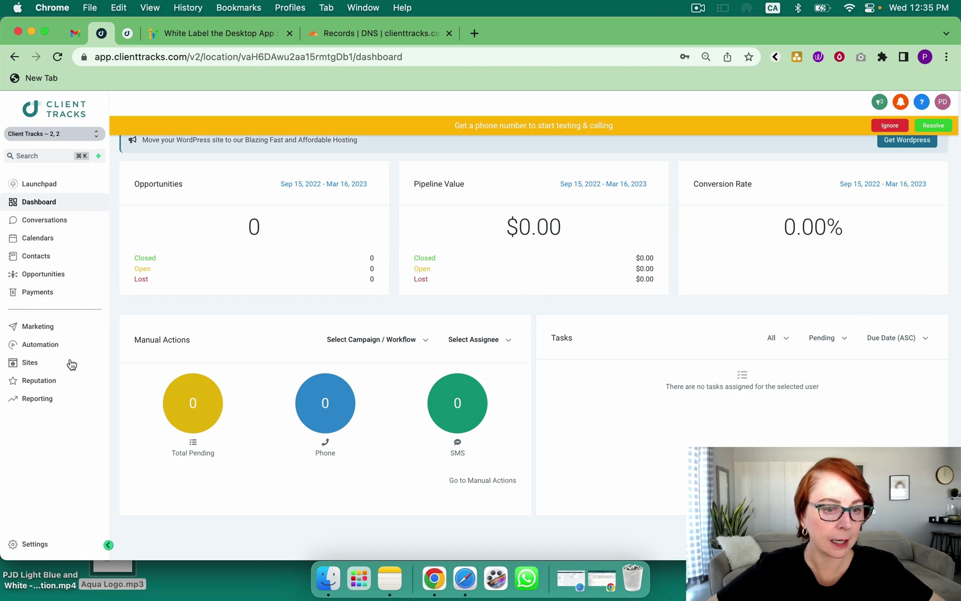
Dismiss the phone number notice in the sub-account's Sites area and open its media library
{"action": "left_click", "coordinate": [30, 363]}
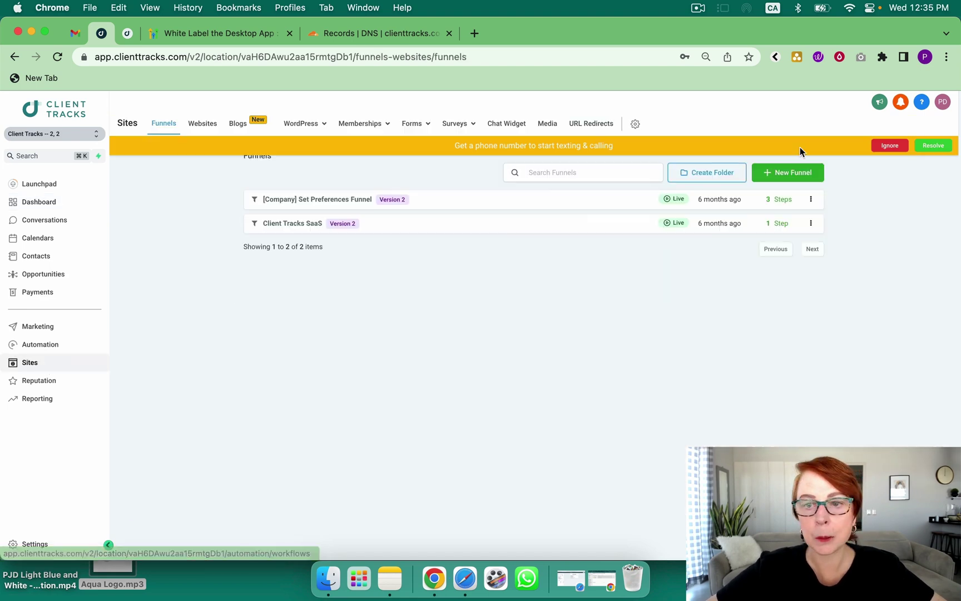
{"action": "left_click", "coordinate": [880, 146]}
{"action": "left_click", "coordinate": [549, 123]}
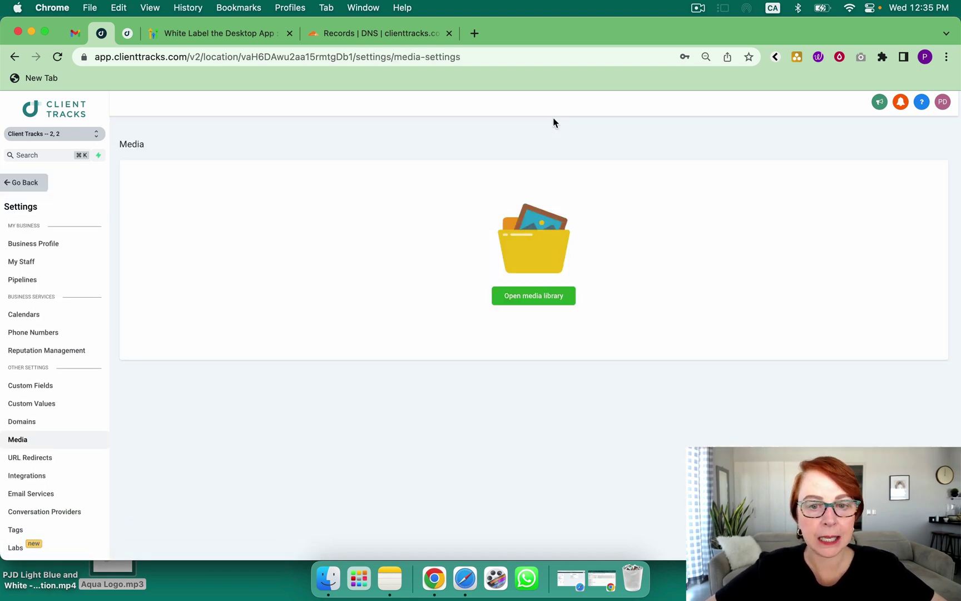
{"action": "left_click", "coordinate": [529, 300]}
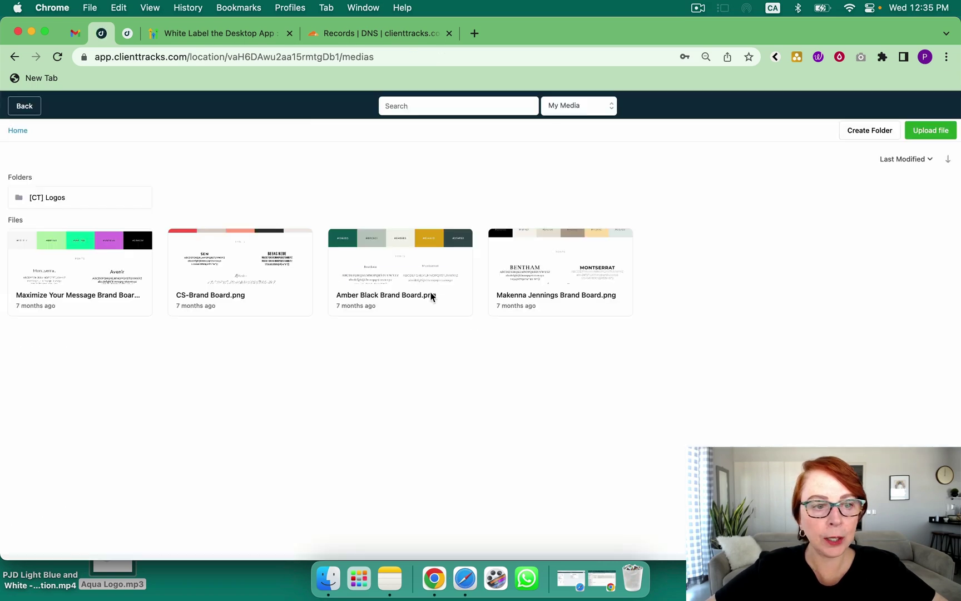
Copy the link of the lighter blue circle Client Tracks logo in the [CT] Icons folder inside [CT] Logos
{"action": "left_click", "coordinate": [57, 197]}
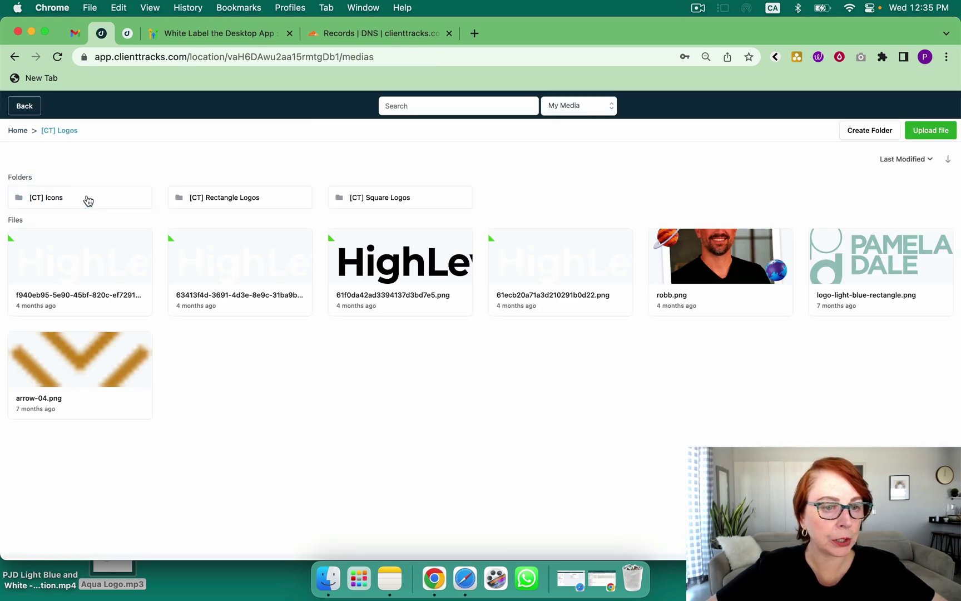
{"action": "left_click", "coordinate": [86, 199]}
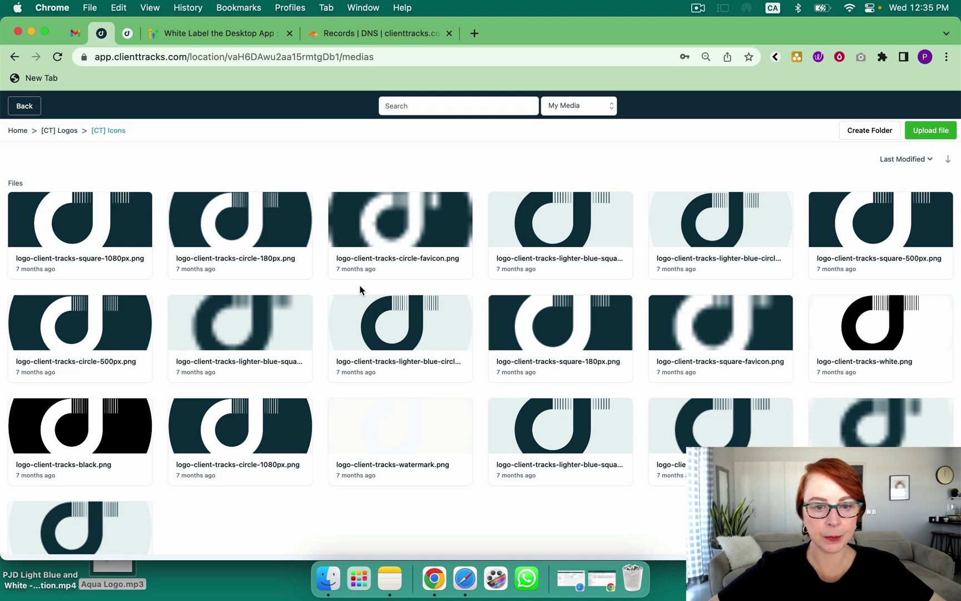
{"action": "right_click", "coordinate": [385, 340]}
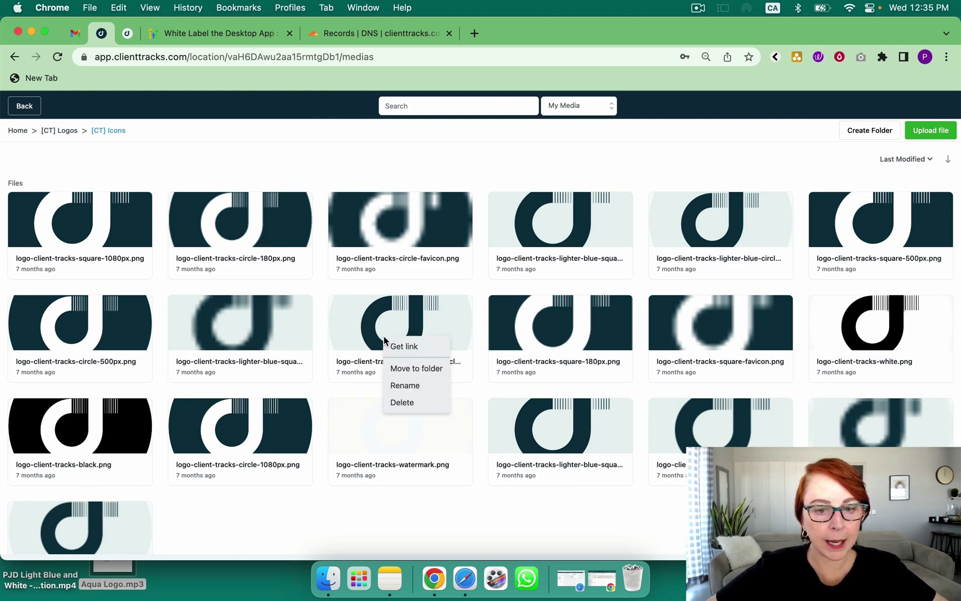
{"action": "left_click", "coordinate": [410, 347]}
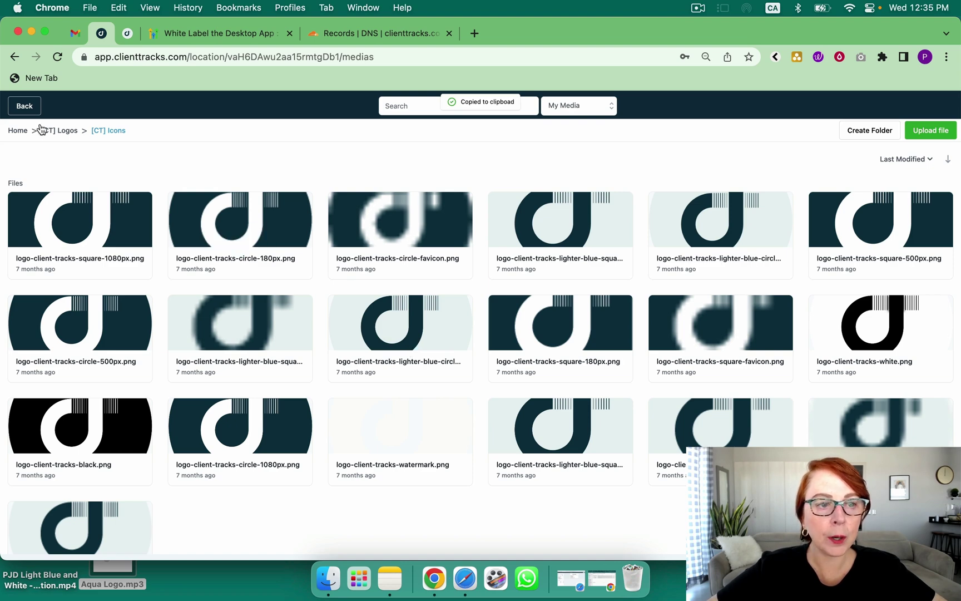
Exit the media library, switch back to the agency view and reopen the company settings at the favicon script
{"action": "left_click", "coordinate": [27, 105]}
{"action": "left_click", "coordinate": [23, 188]}
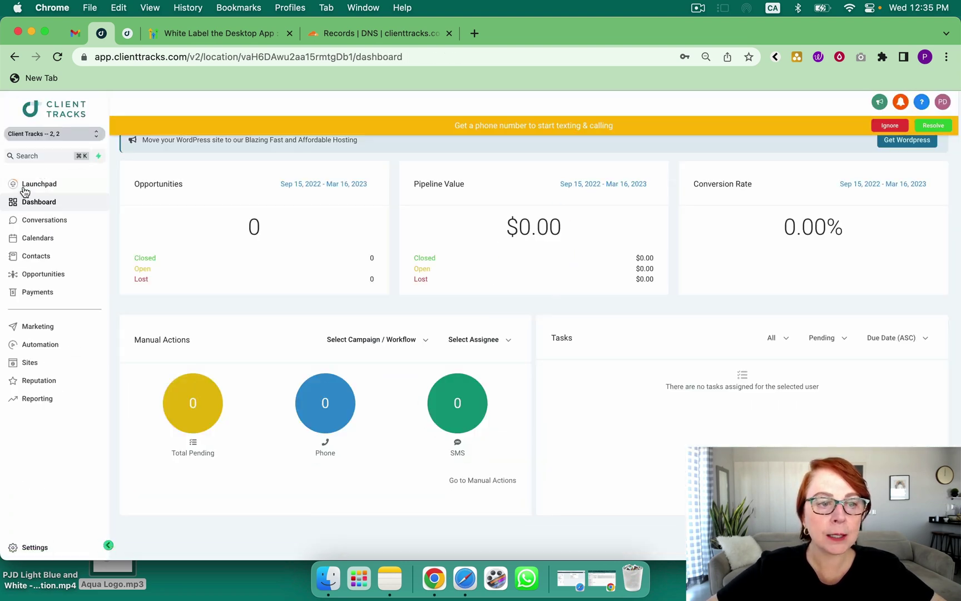
{"action": "left_click", "coordinate": [71, 134]}
{"action": "left_click", "coordinate": [164, 168]}
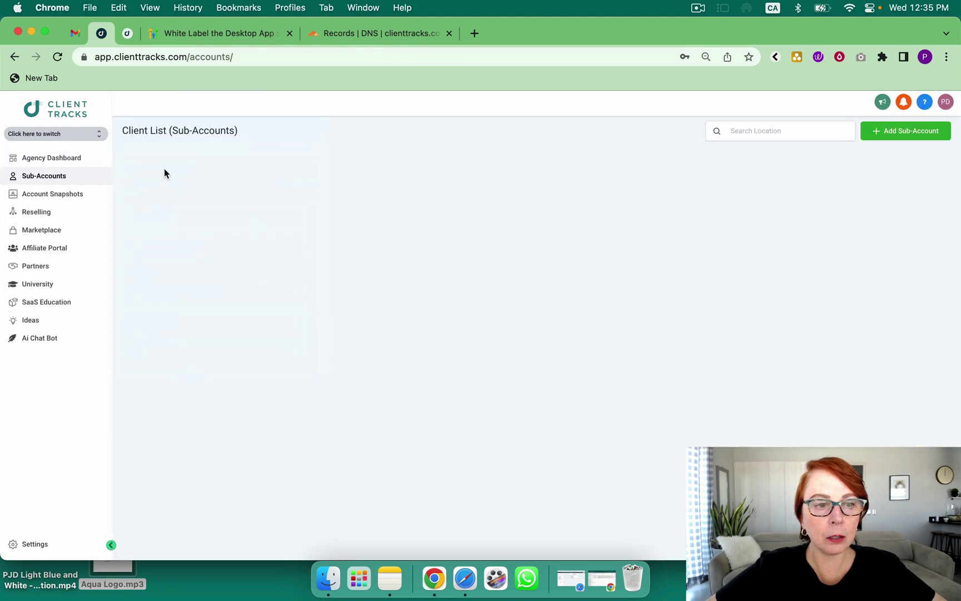
{"action": "left_click", "coordinate": [33, 544]}
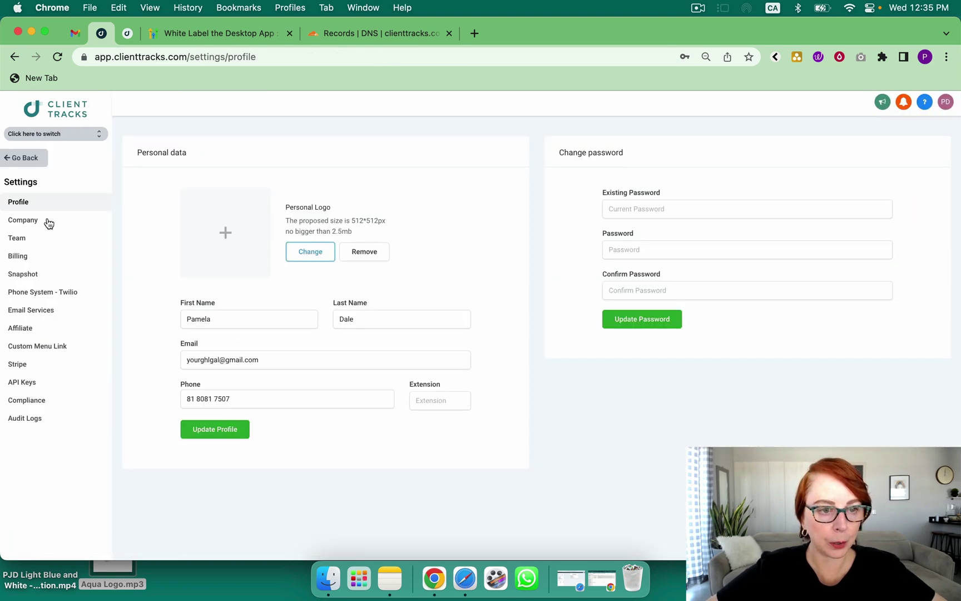
{"action": "left_click", "coordinate": [28, 219]}
{"action": "scroll", "coordinate": [237, 318], "scroll_direction": "down", "scroll_amount": 5}
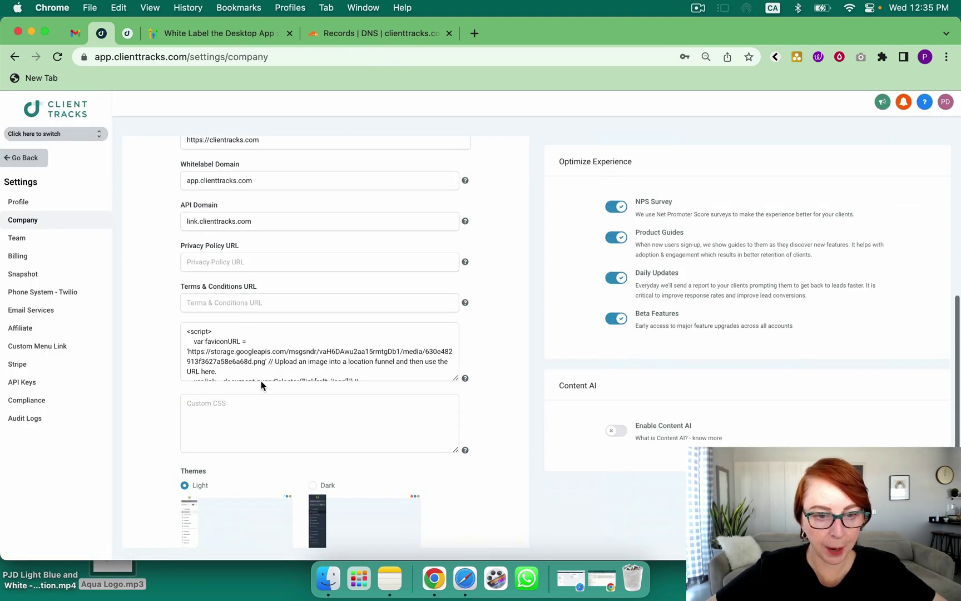
In the Notes app, replace the image URL above the favicon script with the copied logo link
{"action": "left_click", "coordinate": [398, 580]}
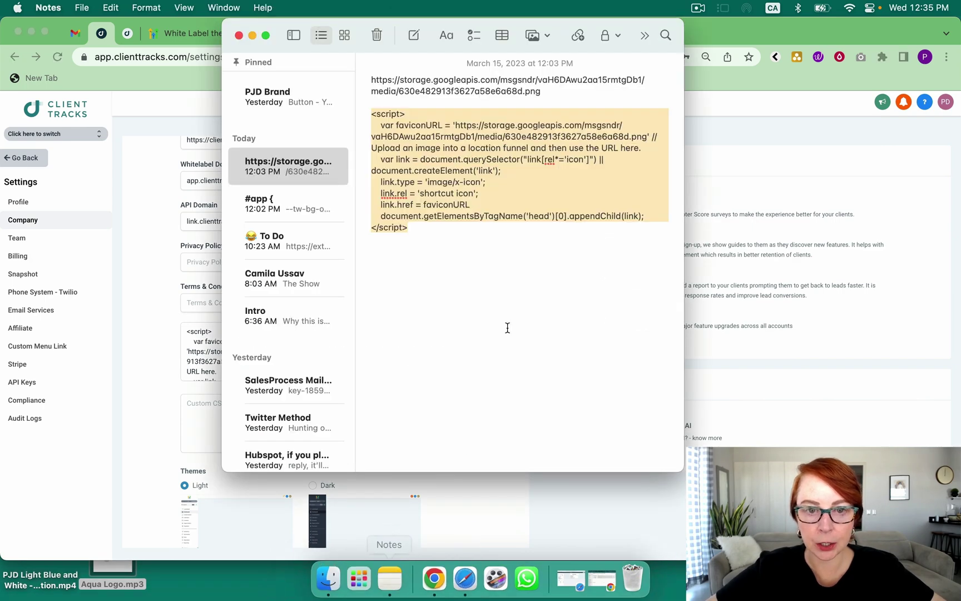
{"action": "left_click", "coordinate": [468, 253]}
{"action": "left_click_drag", "start_coordinate": [541, 91], "coordinate": [367, 82]}
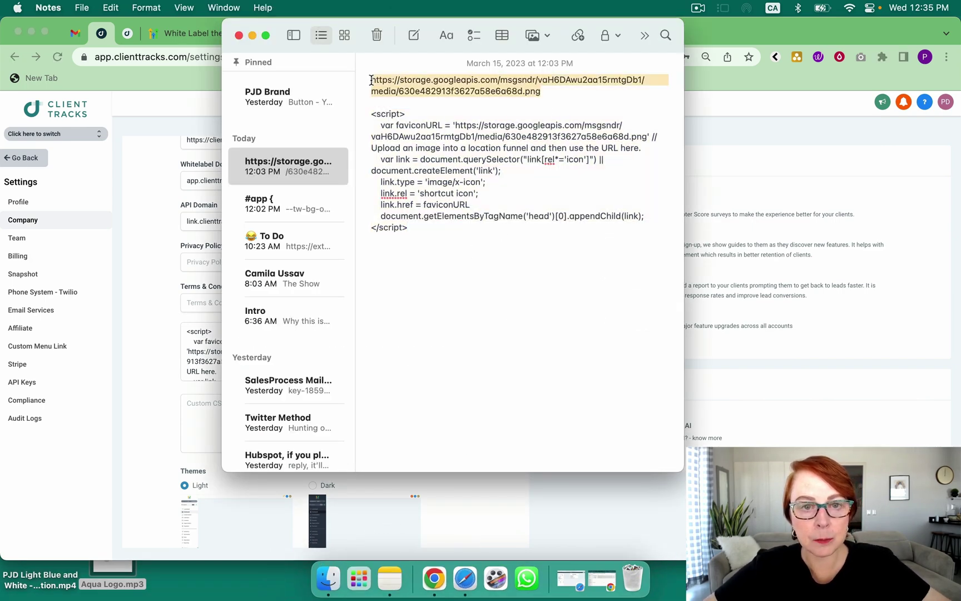
{"action": "key", "text": "super+v"}
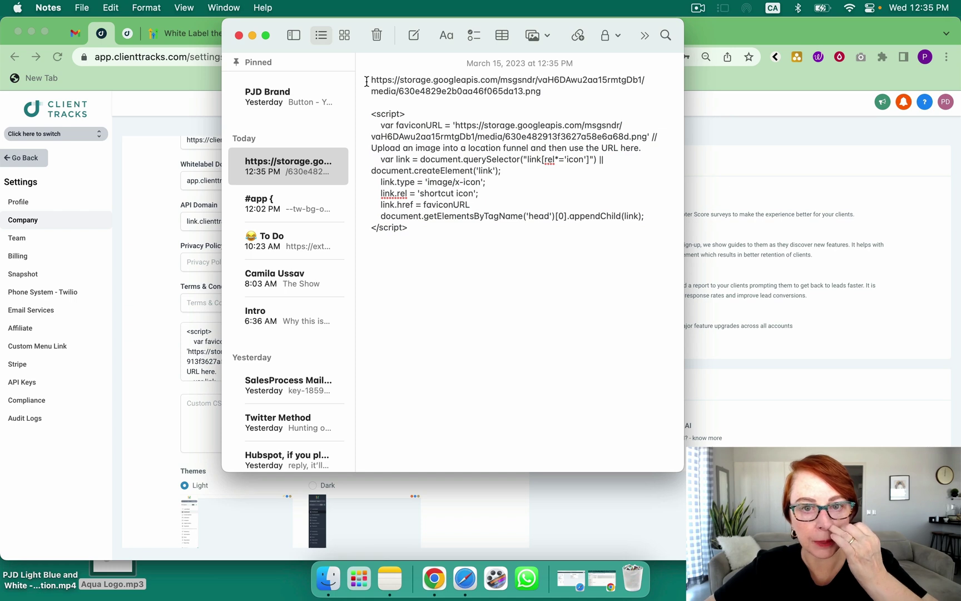
Cut the logo link above the script in the note and paste it over the faviconURL image address inside the quotes
{"action": "left_click_drag", "start_coordinate": [541, 91], "coordinate": [371, 81]}
{"action": "key", "text": "super+x"}
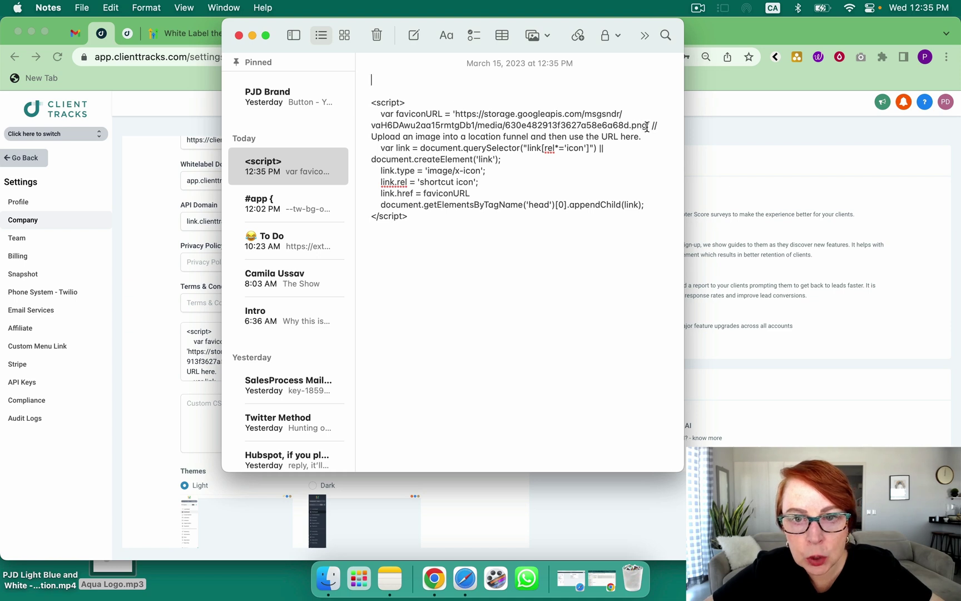
{"action": "left_click_drag", "start_coordinate": [648, 126], "coordinate": [458, 114]}
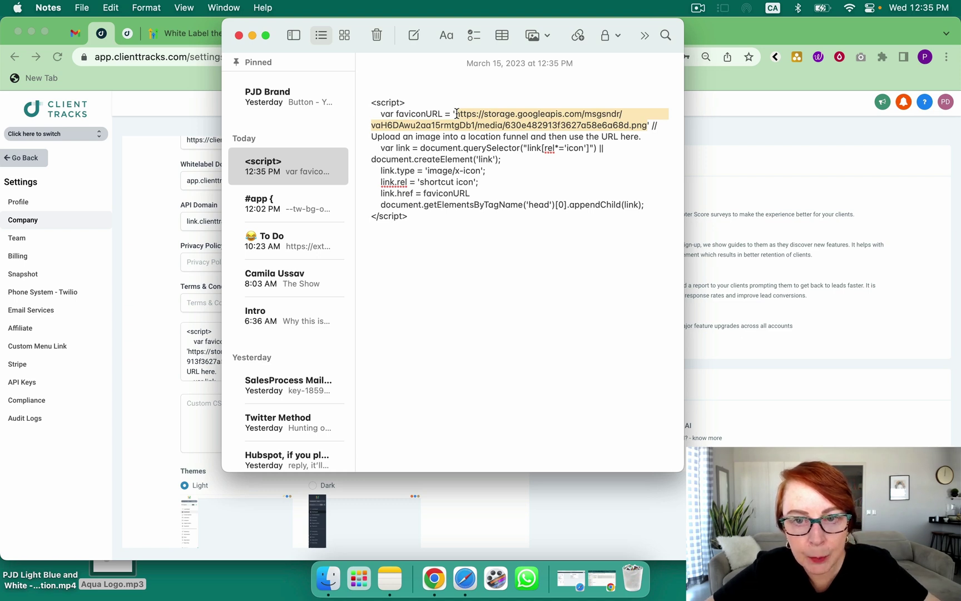
{"action": "key", "text": "super+v"}
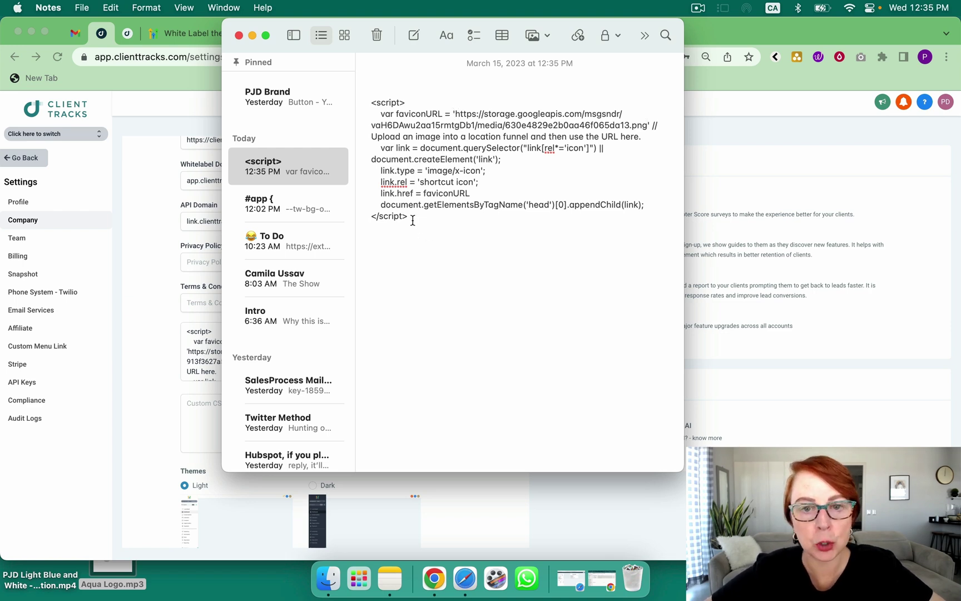
Copy the whole edited favicon script from the note and replace the existing script in Chrome's company settings with it
{"action": "left_click_drag", "start_coordinate": [413, 220], "coordinate": [351, 102]}
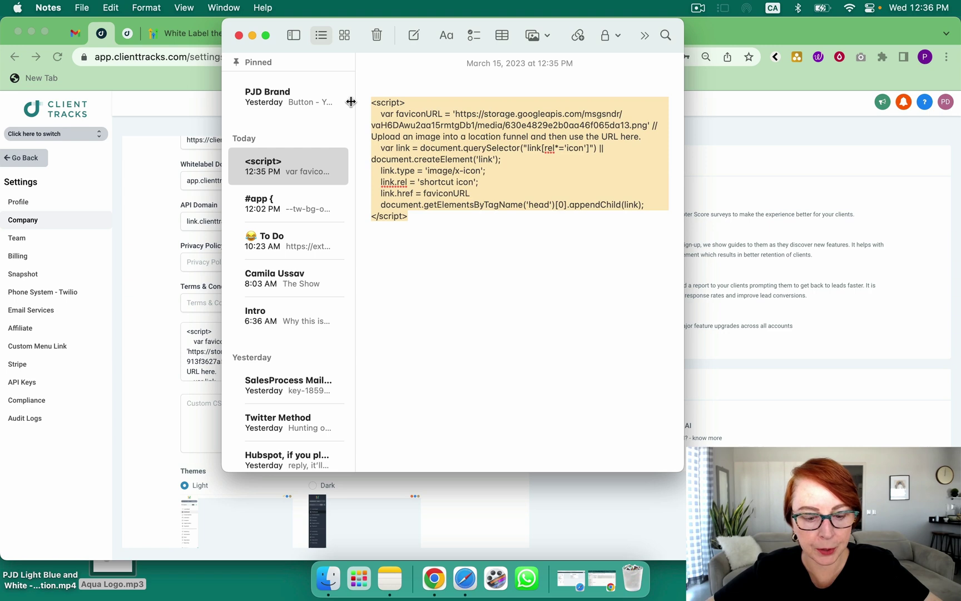
{"action": "left_click", "coordinate": [202, 360]}
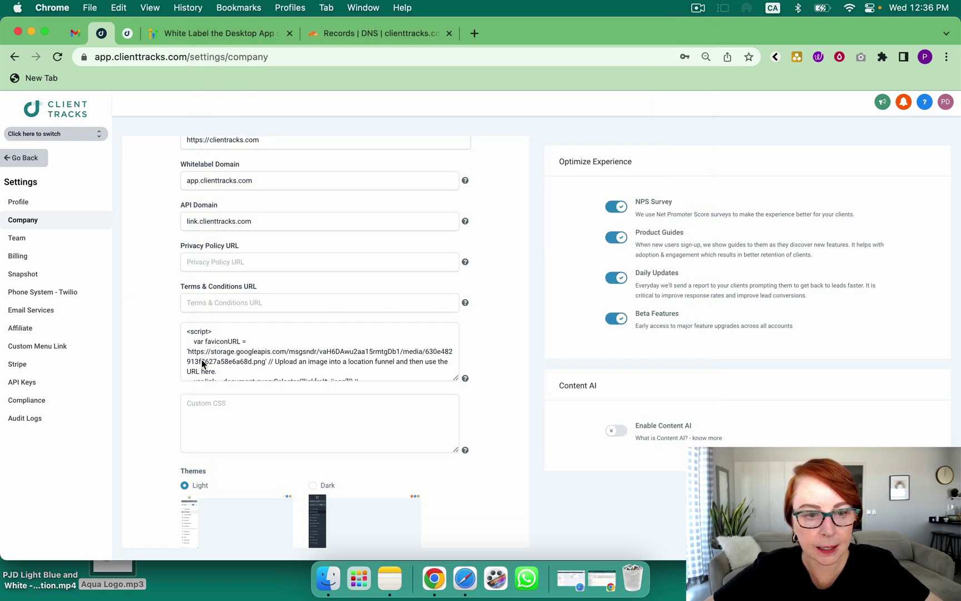
{"action": "key", "text": "super+a"}
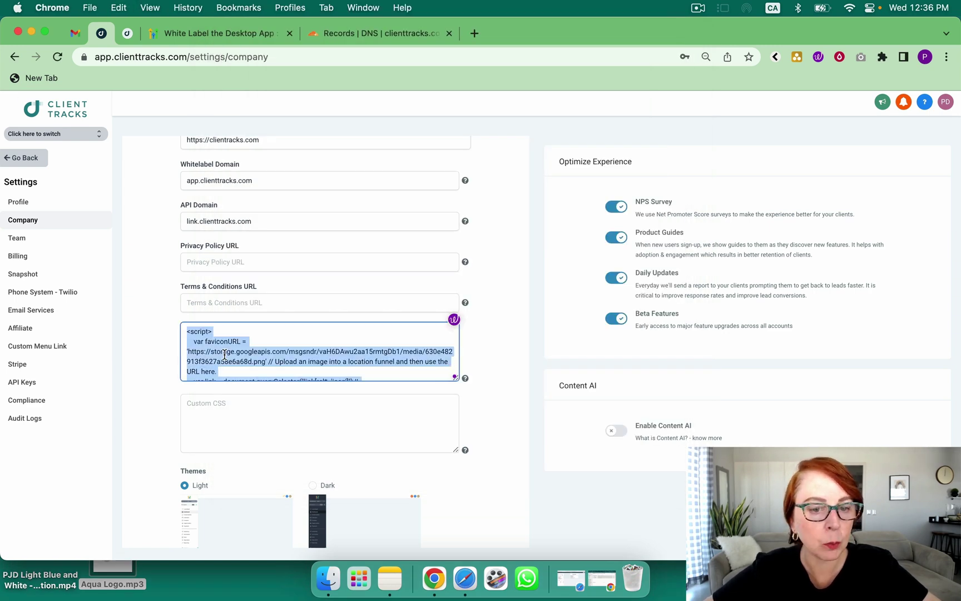
{"action": "key", "text": "super+v"}
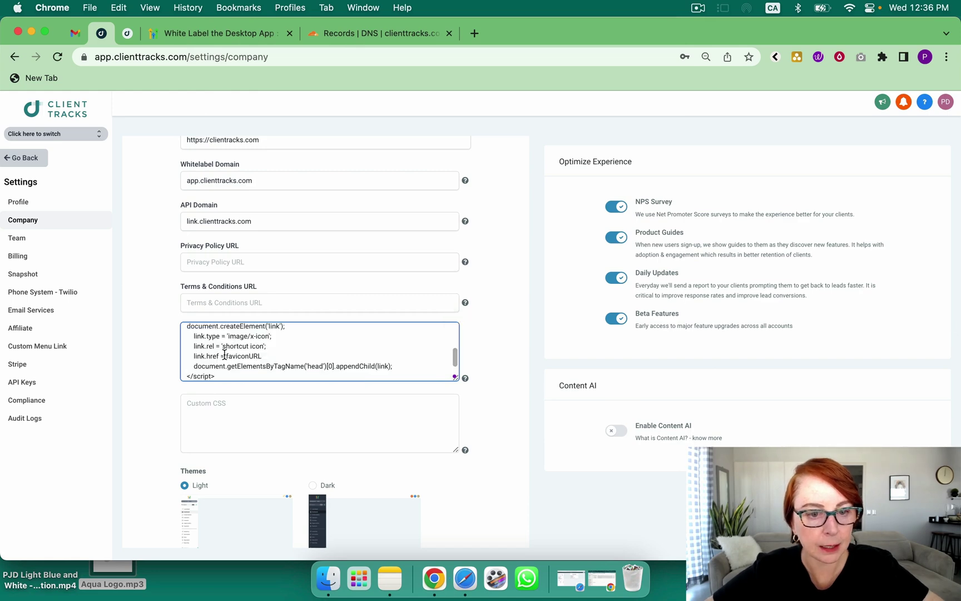
Update the company settings, proceed past the third-party script alert and reload the page to apply the favicon
{"action": "scroll", "coordinate": [224, 355], "scroll_direction": "down", "scroll_amount": 1}
{"action": "scroll", "coordinate": [224, 354], "scroll_direction": "down", "scroll_amount": 3}
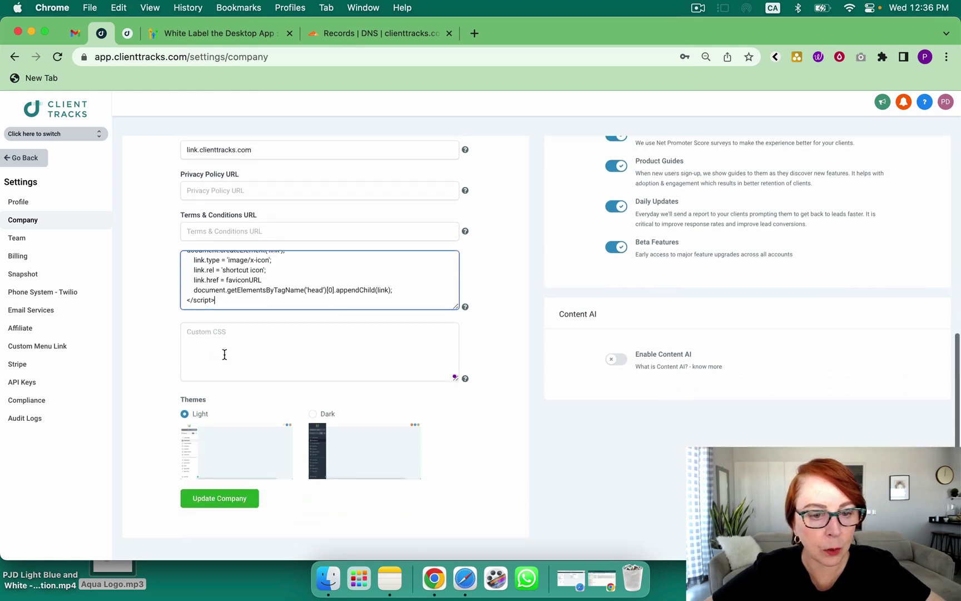
{"action": "left_click", "coordinate": [226, 499]}
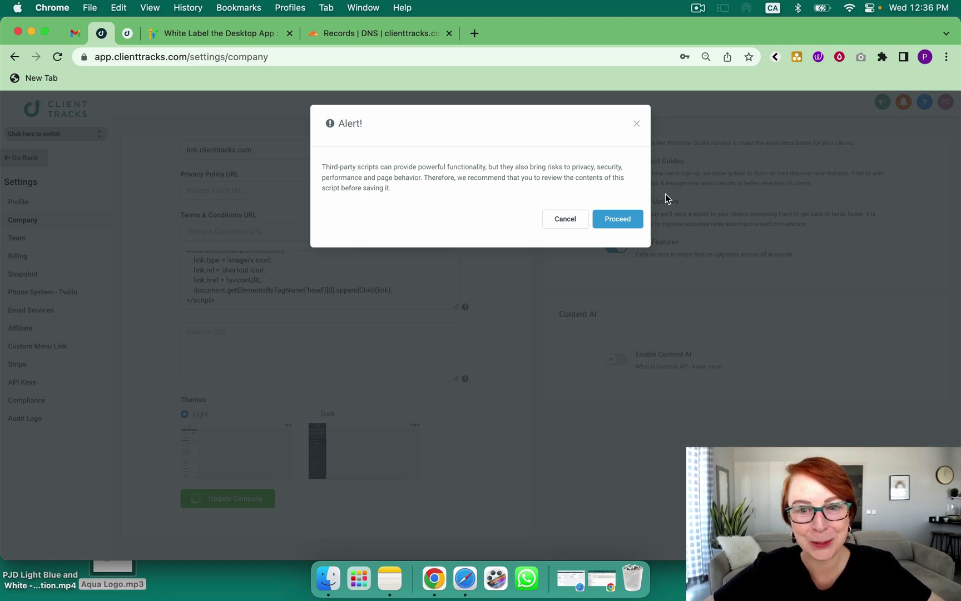
{"action": "left_click", "coordinate": [609, 214]}
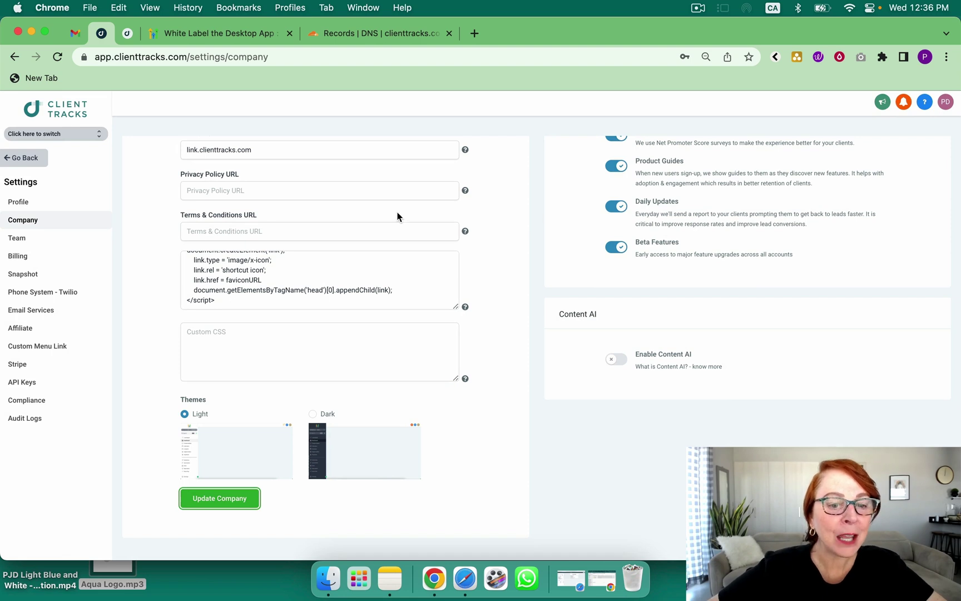
{"action": "left_click", "coordinate": [60, 57]}
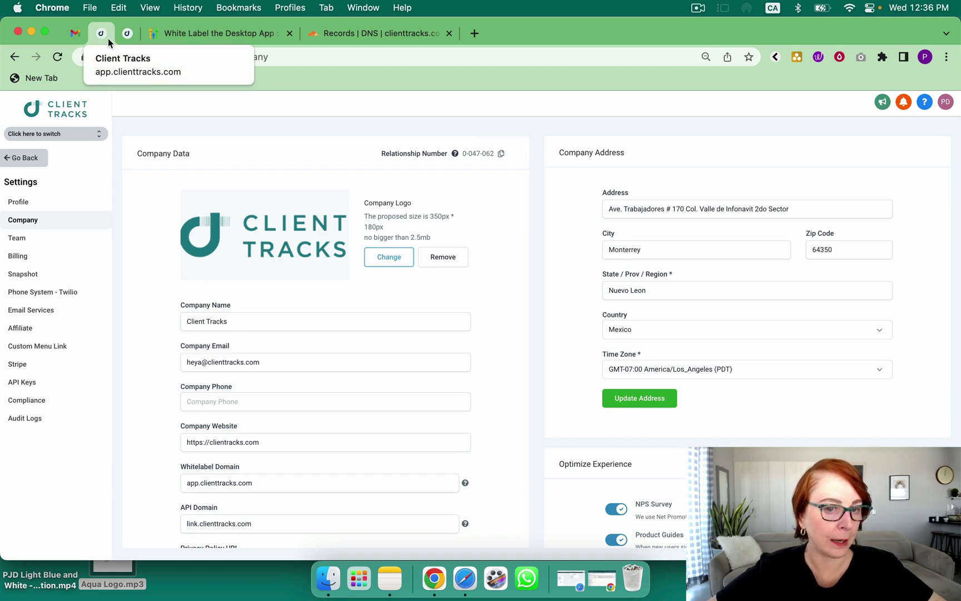
Copy all the CSS from the note starting with "#app {" in Notes and paste it into the company's Custom CSS in Chrome
{"action": "scroll", "coordinate": [129, 281], "scroll_direction": "down", "scroll_amount": 10}
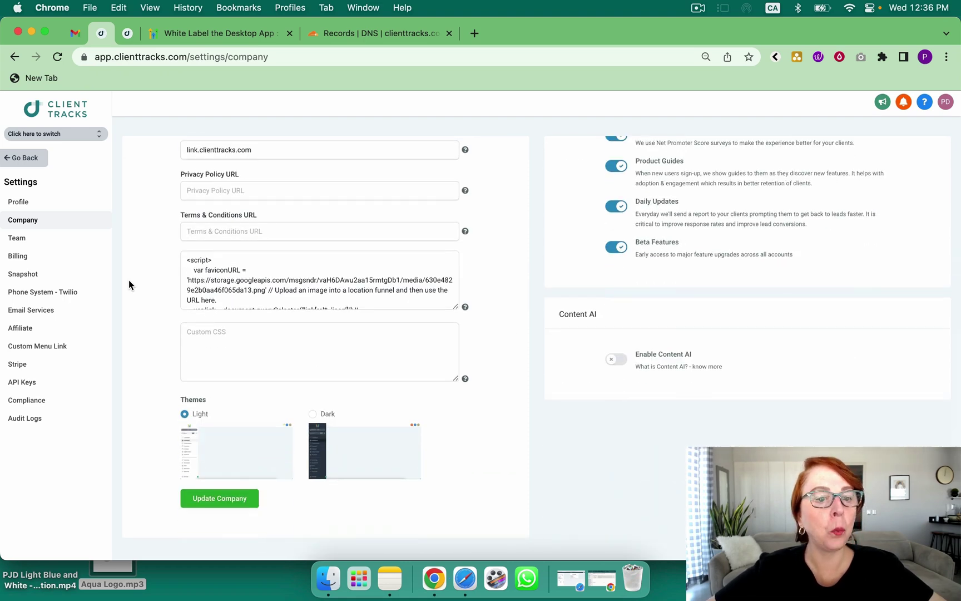
{"action": "left_click", "coordinate": [220, 339]}
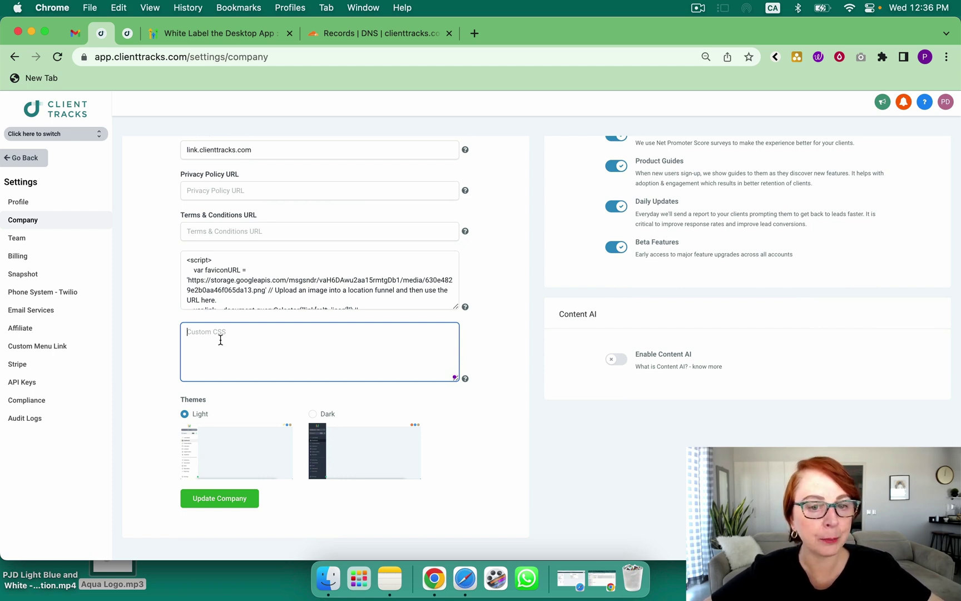
{"action": "left_click", "coordinate": [390, 576]}
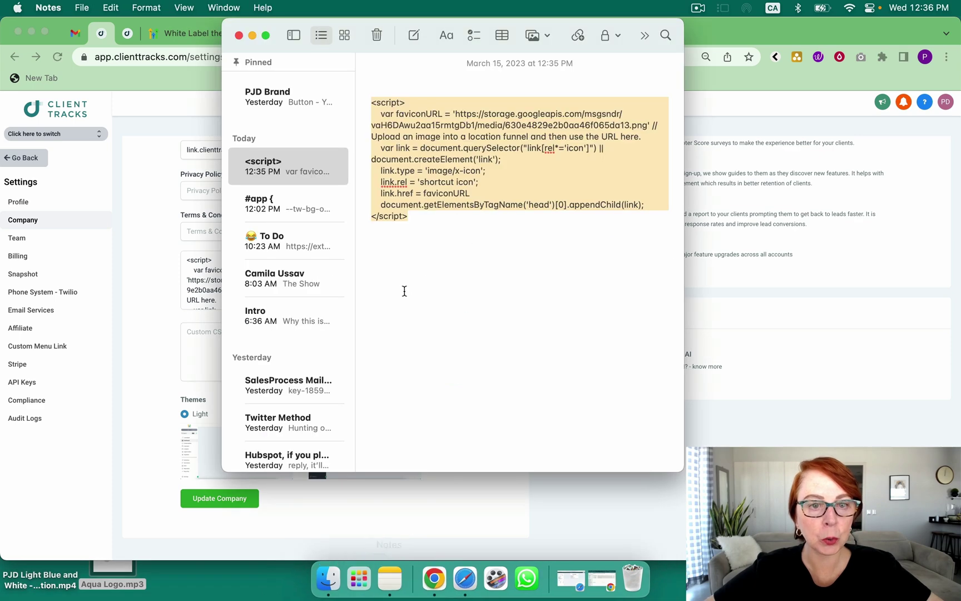
{"action": "left_click", "coordinate": [296, 206]}
{"action": "left_click", "coordinate": [504, 161]}
{"action": "key", "text": "super+a"}
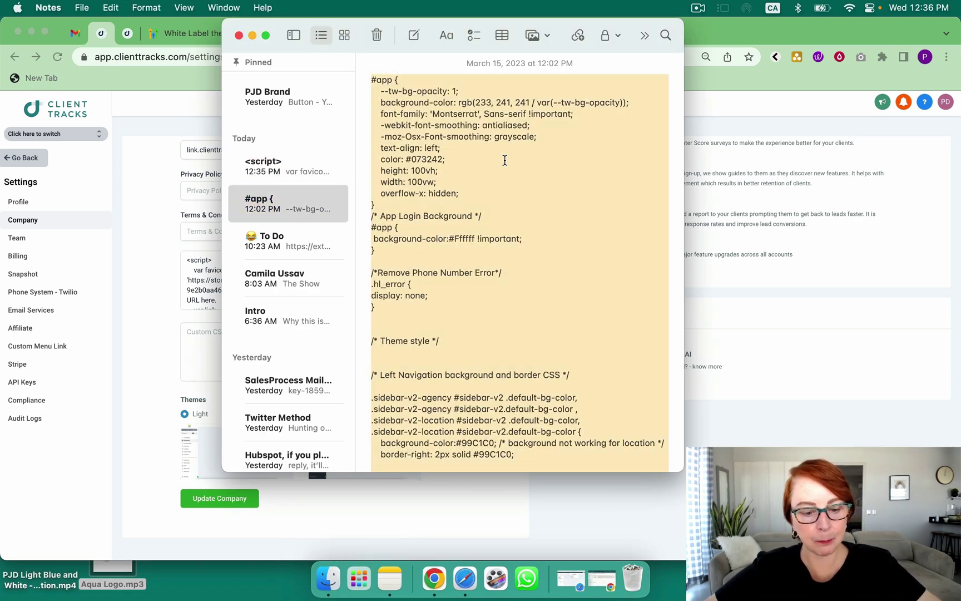
{"action": "key", "text": "super+c"}
{"action": "left_click", "coordinate": [211, 353]}
{"action": "key", "text": "super+v"}
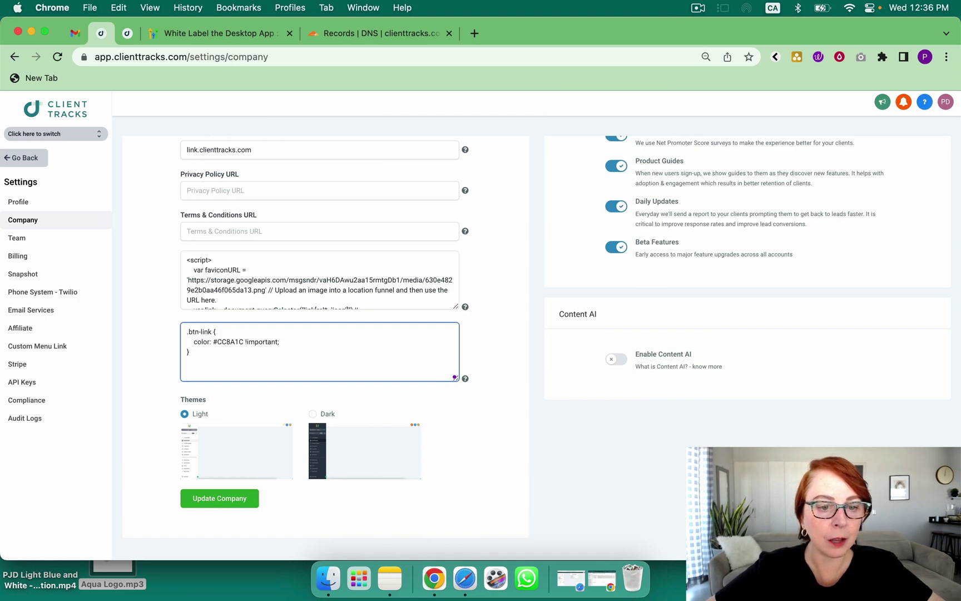
Update the company with the custom CSS, reload the page and go back to the Agency Dashboard
{"action": "left_click", "coordinate": [218, 498]}
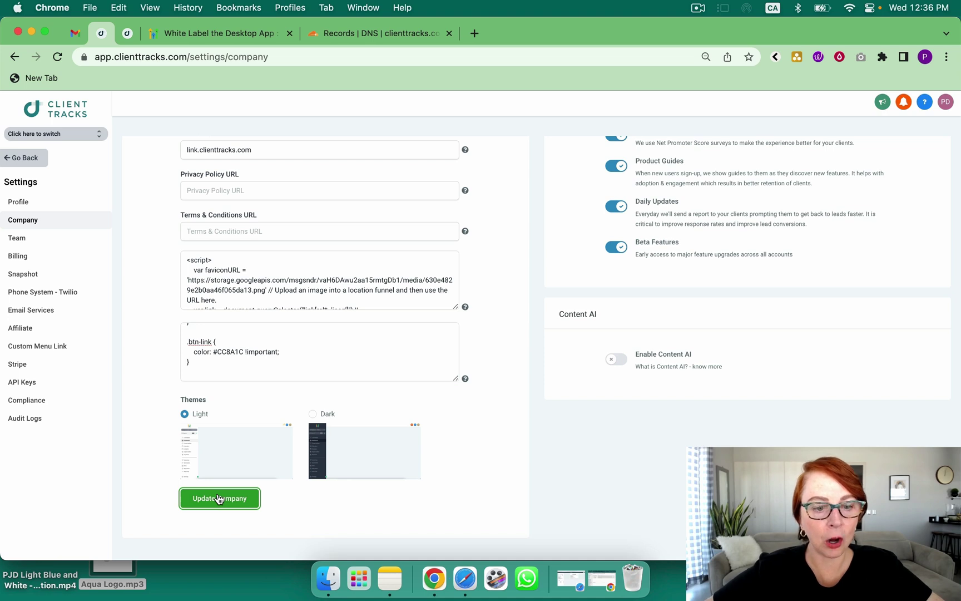
{"action": "left_click", "coordinate": [55, 58]}
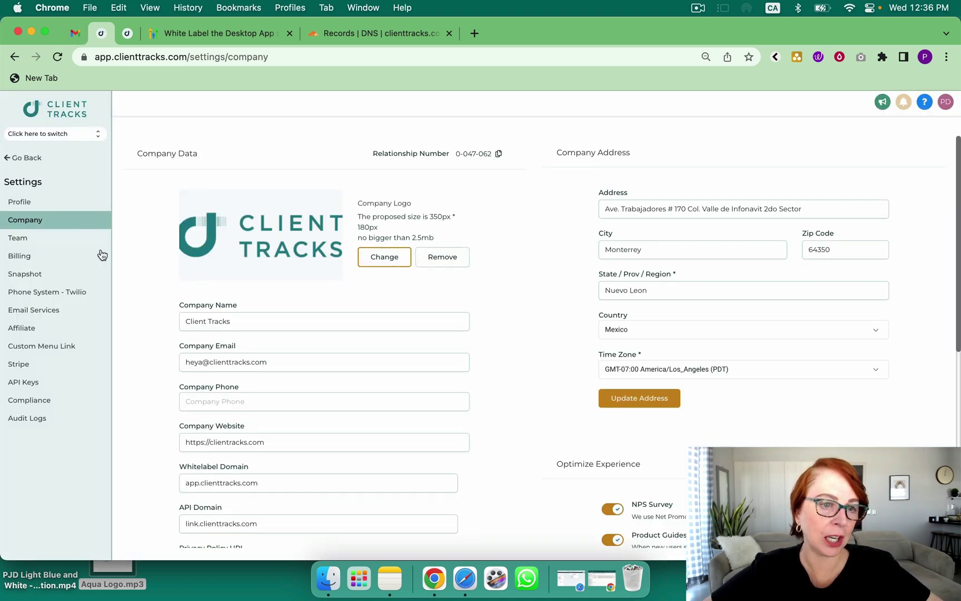
{"action": "left_click", "coordinate": [25, 158]}
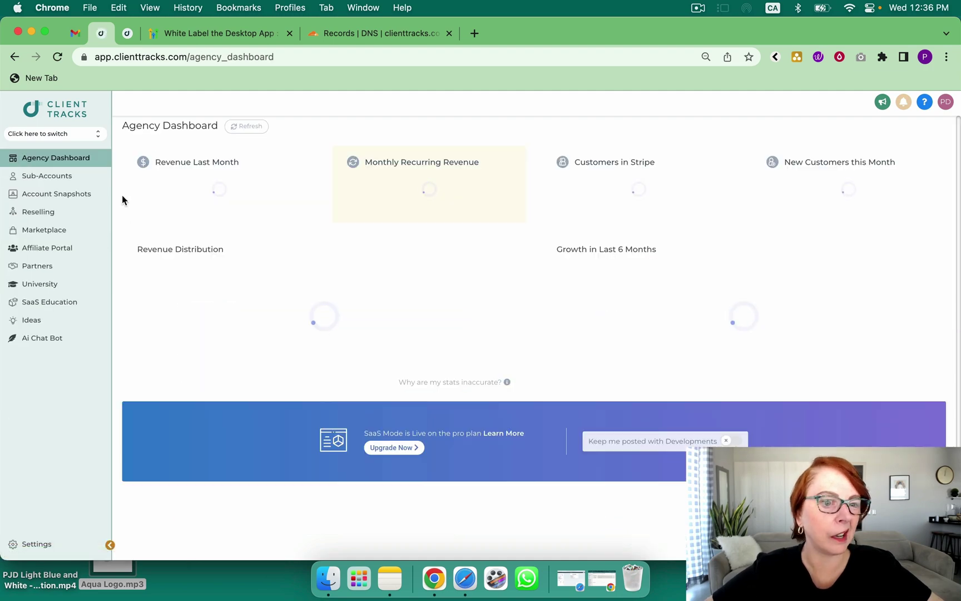